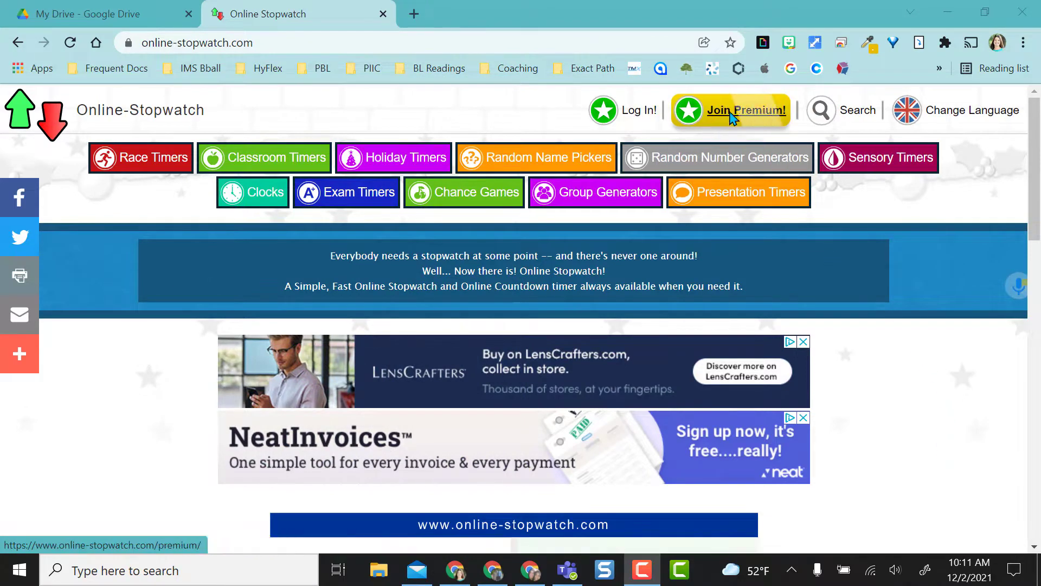
# Visit the login and premium page and scroll through it
pyautogui.click(635, 116)
pyautogui.scroll(-4, 944, 468)
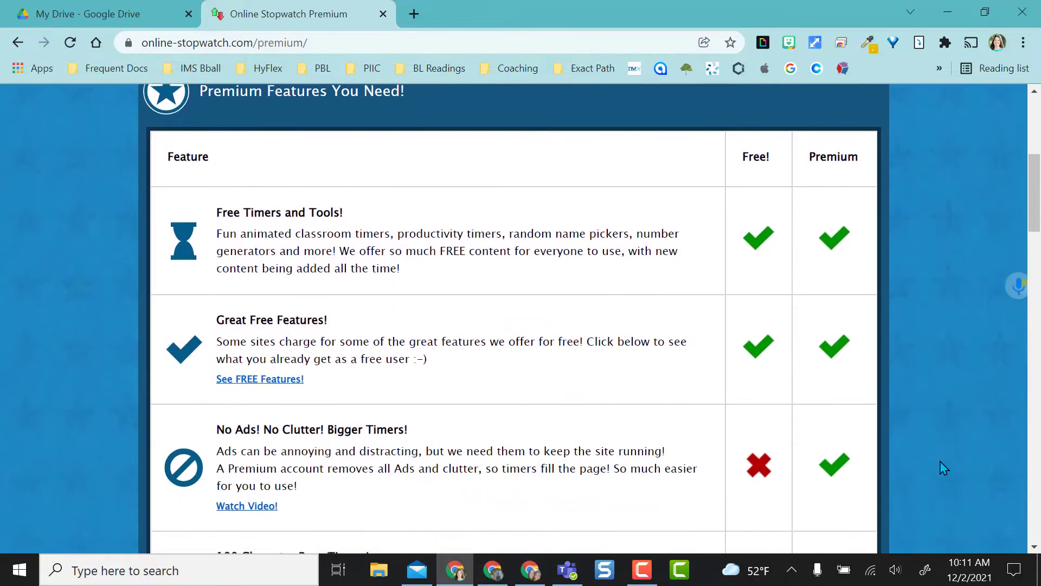
pyautogui.scroll(-8, 944, 468)
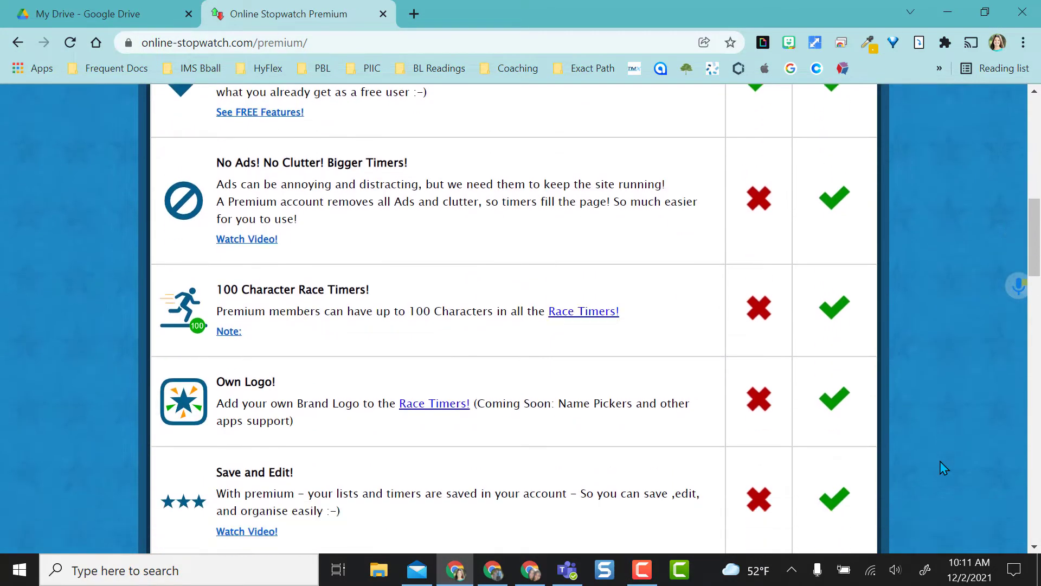
pyautogui.scroll(15, 944, 468)
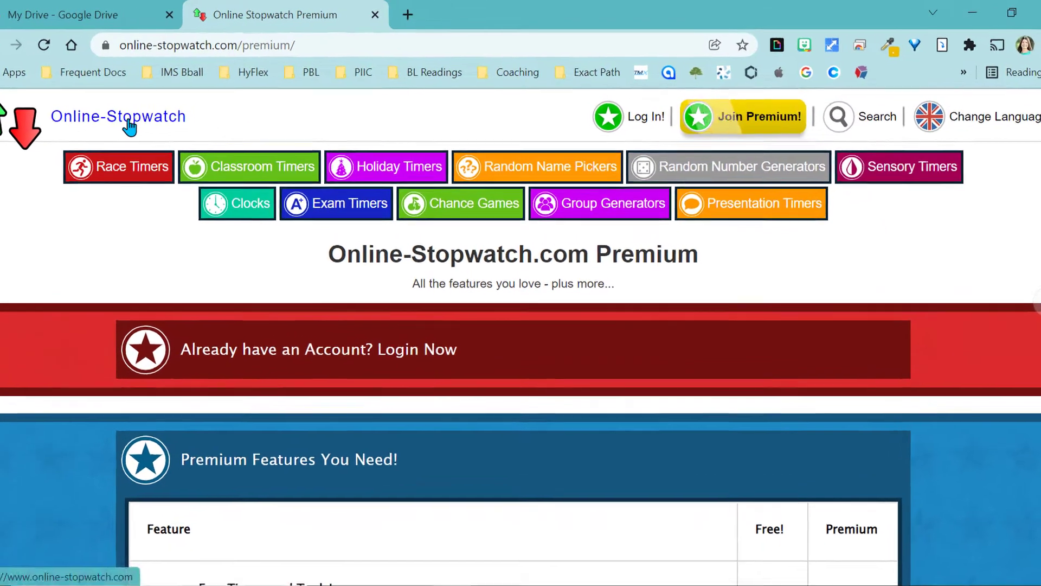
# Return to the site's home page and scroll to find Race Timers
pyautogui.click(125, 114)
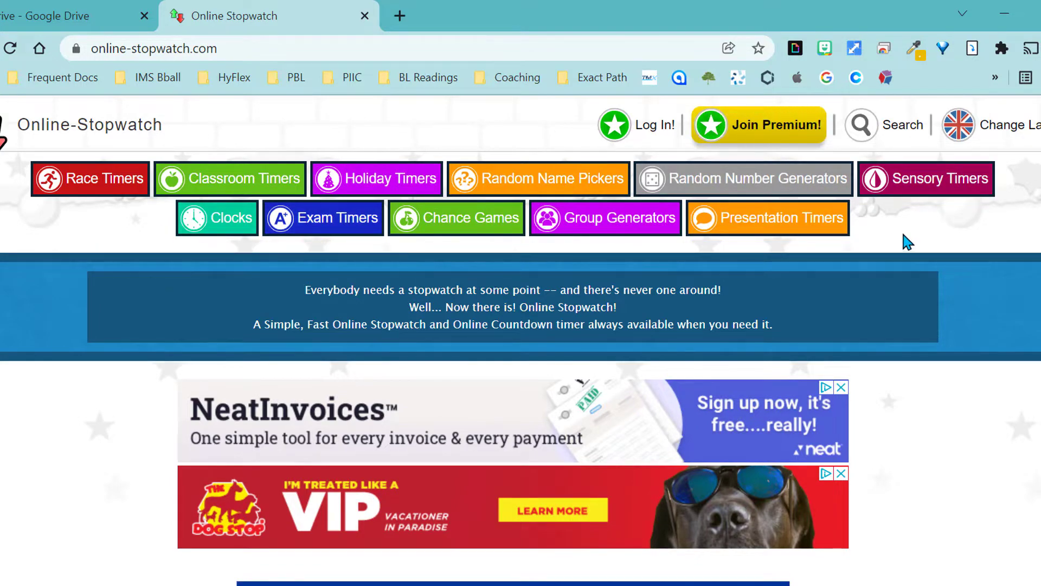
pyautogui.scroll(-10, 944, 488)
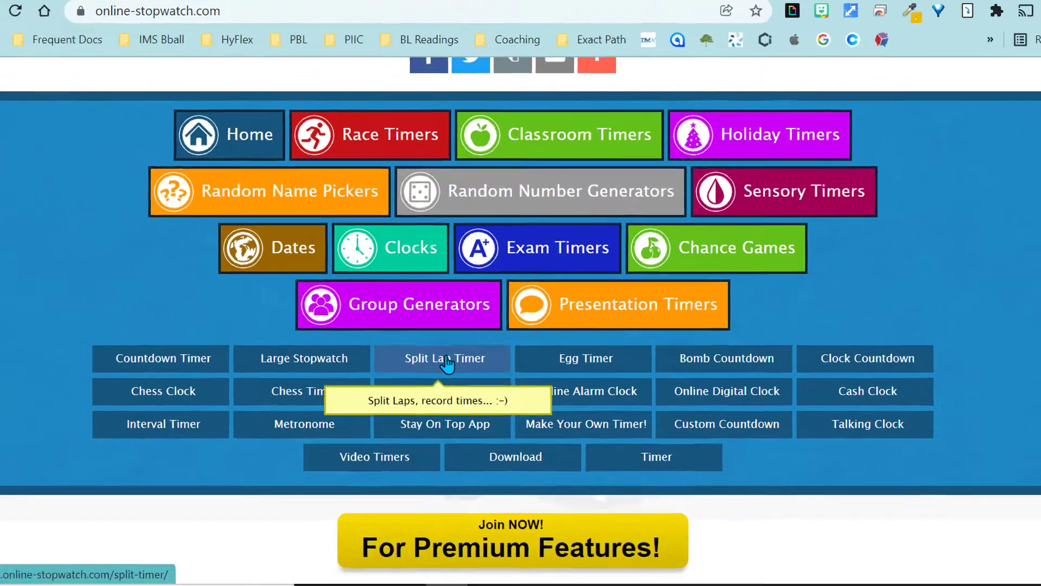
pyautogui.scroll(10, 836, 278)
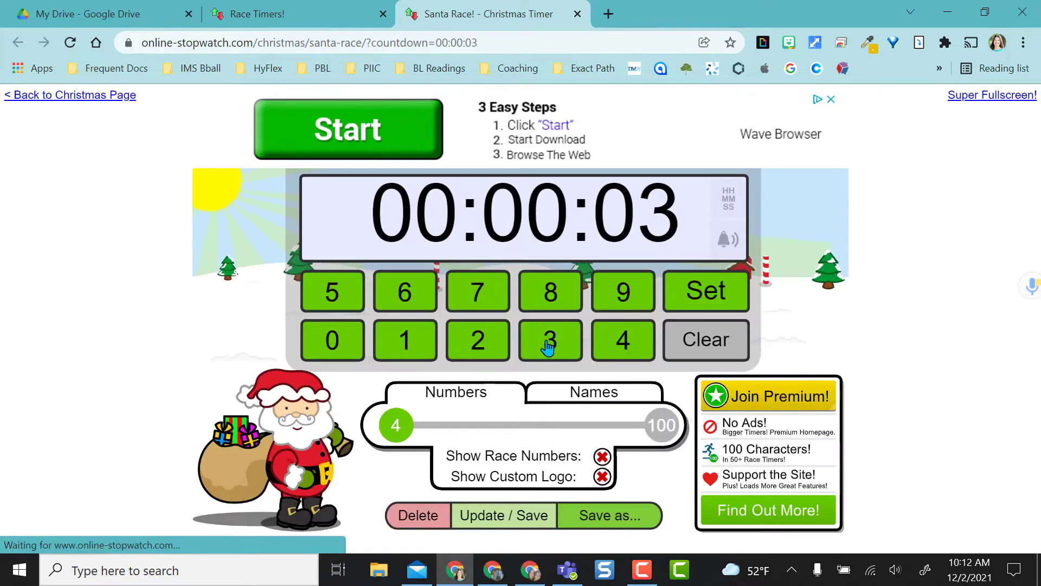
# Run a 30-second Santa Race test, then pause it
pyautogui.click(330, 347)
pyautogui.click(725, 303)
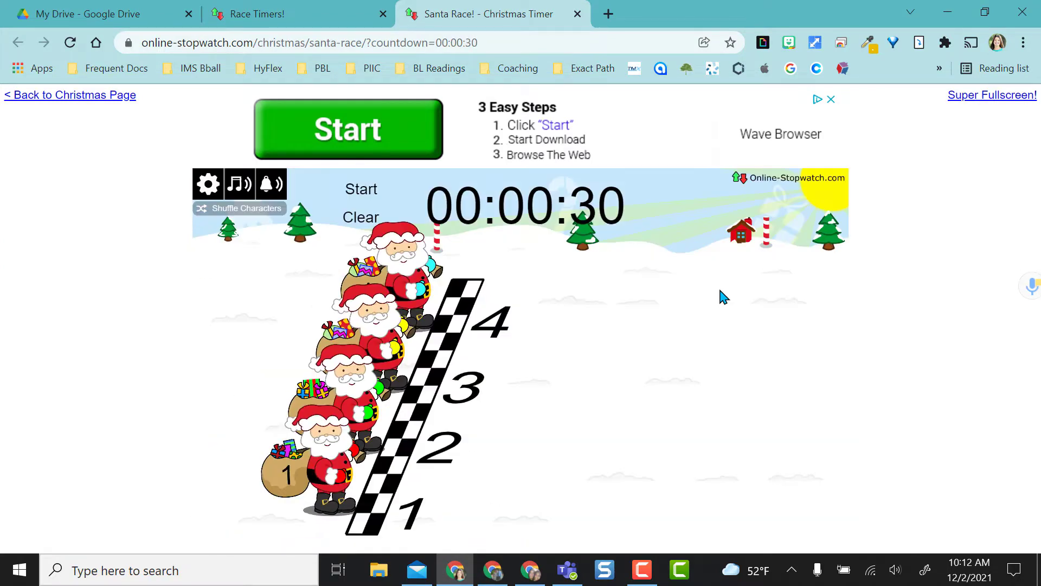
pyautogui.click(364, 191)
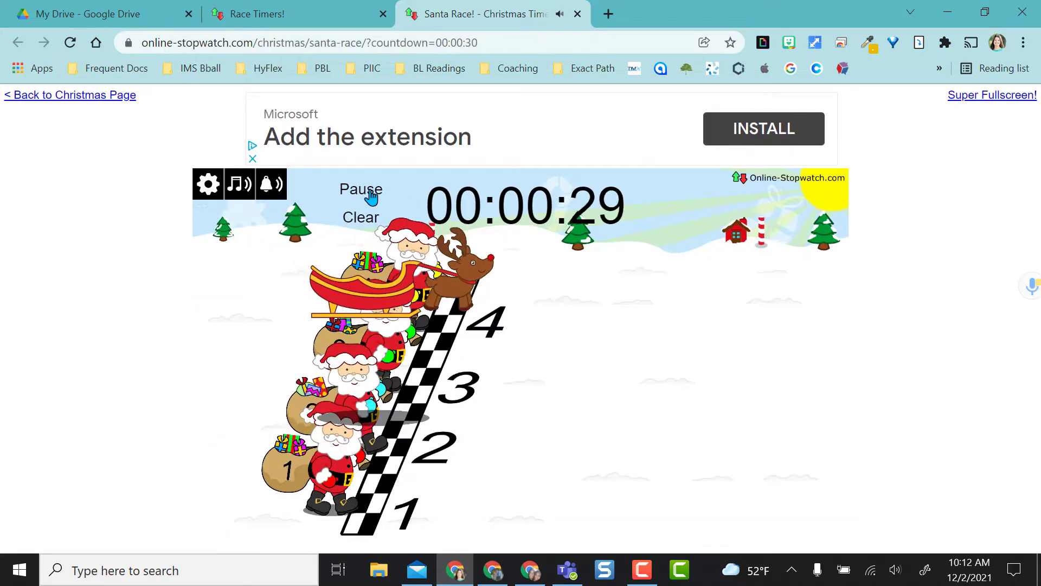
pyautogui.click(370, 192)
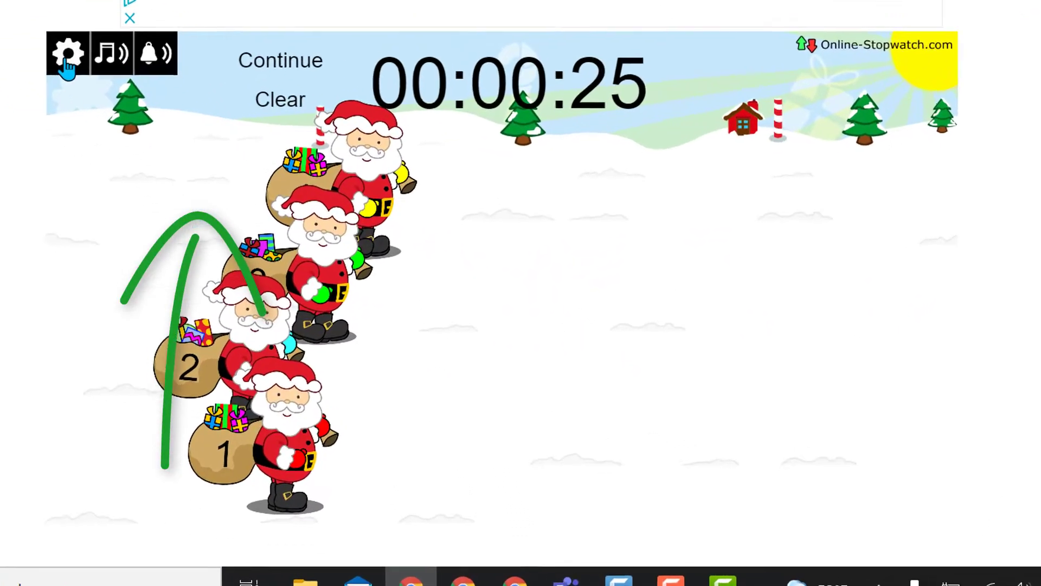
# In the race settings, raise the numbered racers from 4 to 6
pyautogui.click(174, 156)
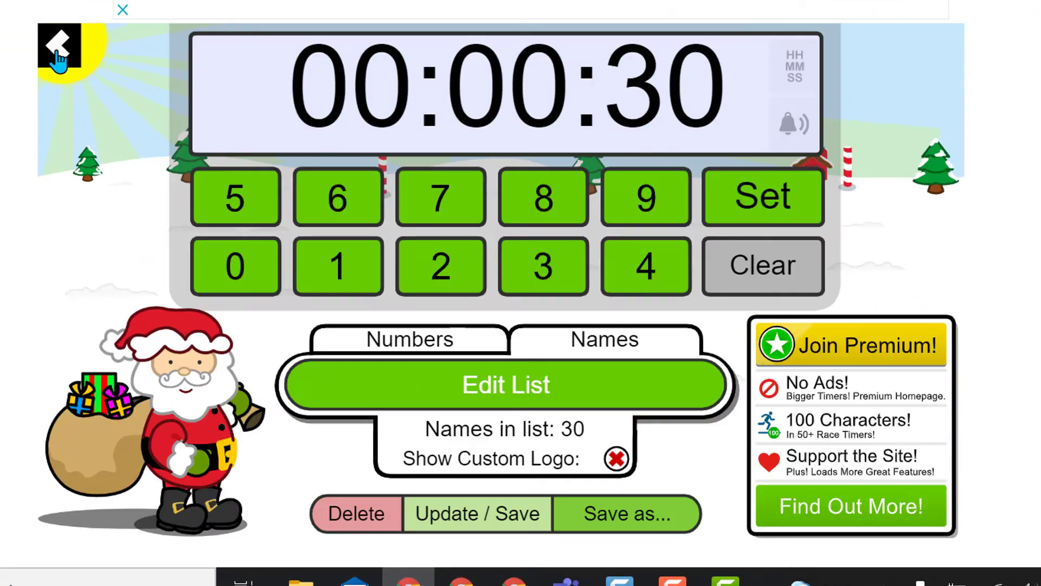
pyautogui.click(380, 383)
pyautogui.moveTo(333, 398); pyautogui.dragTo(336, 400)
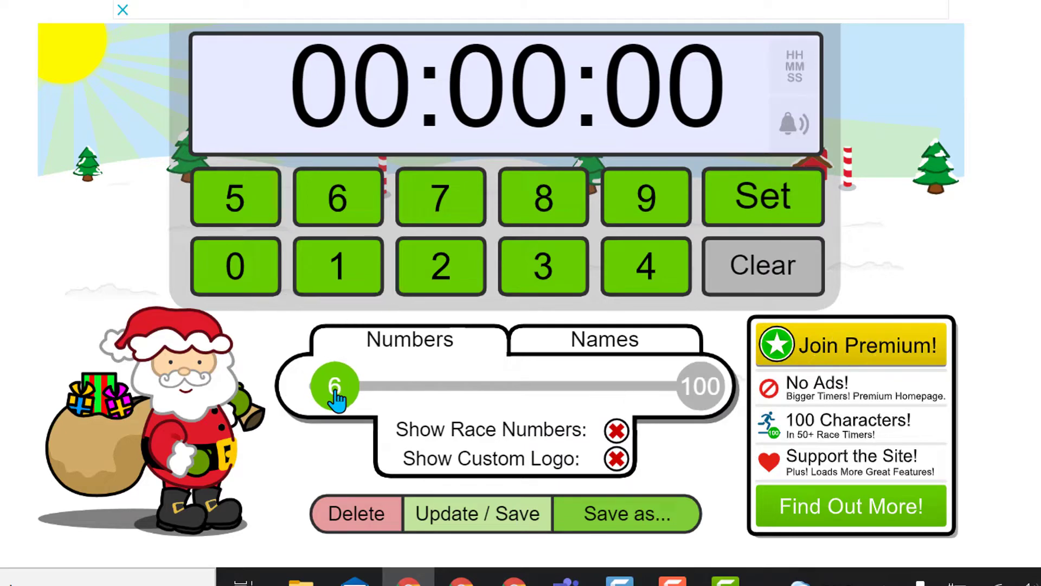
# Replace the racer names list with Team 1 to Team 6
pyautogui.click(604, 353)
pyautogui.click(522, 396)
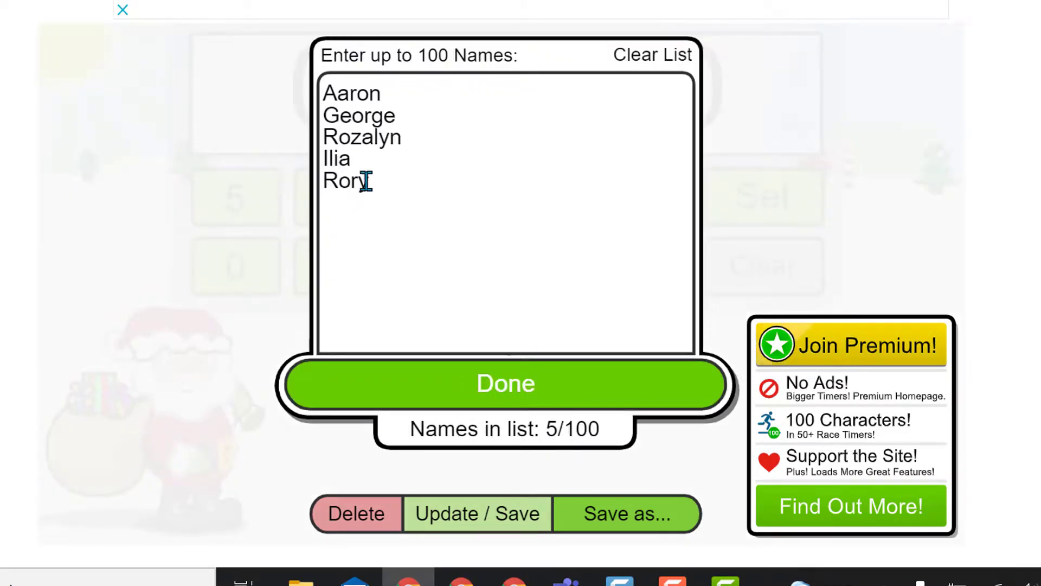
pyautogui.hotkey('ctrl', 'a')
pyautogui.write('Team 1 Team 2 Team 3 Team 4 Team 5 Team 6')
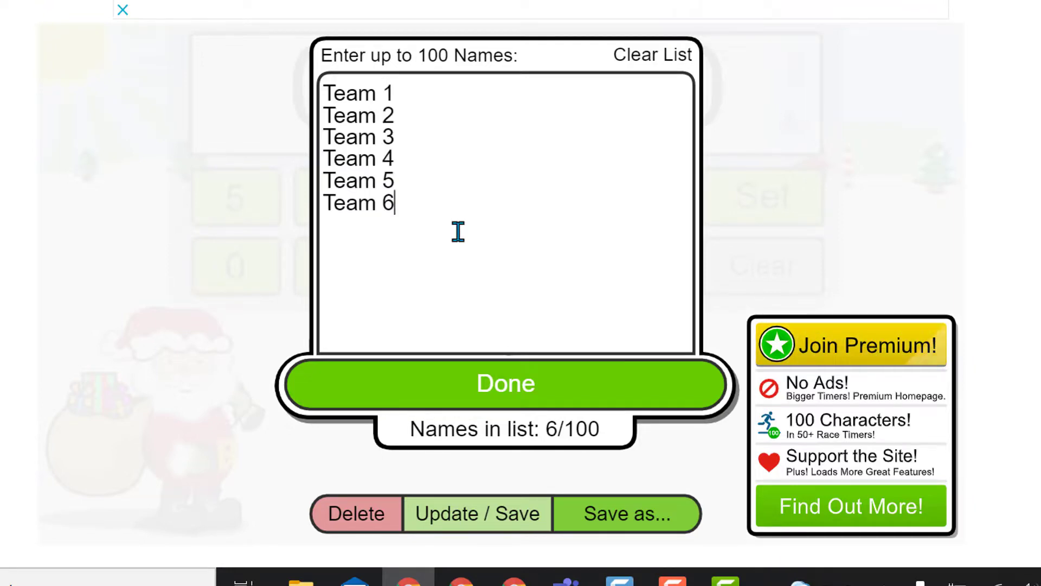
# Save the team names and run the race, pausing it at 00:00:26
pyautogui.click(492, 380)
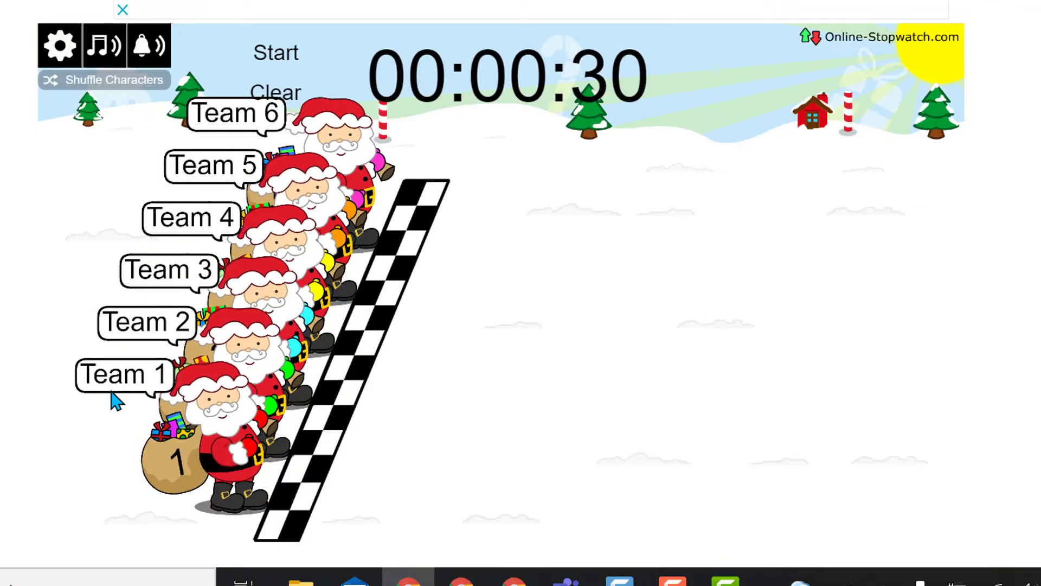
pyautogui.click(274, 54)
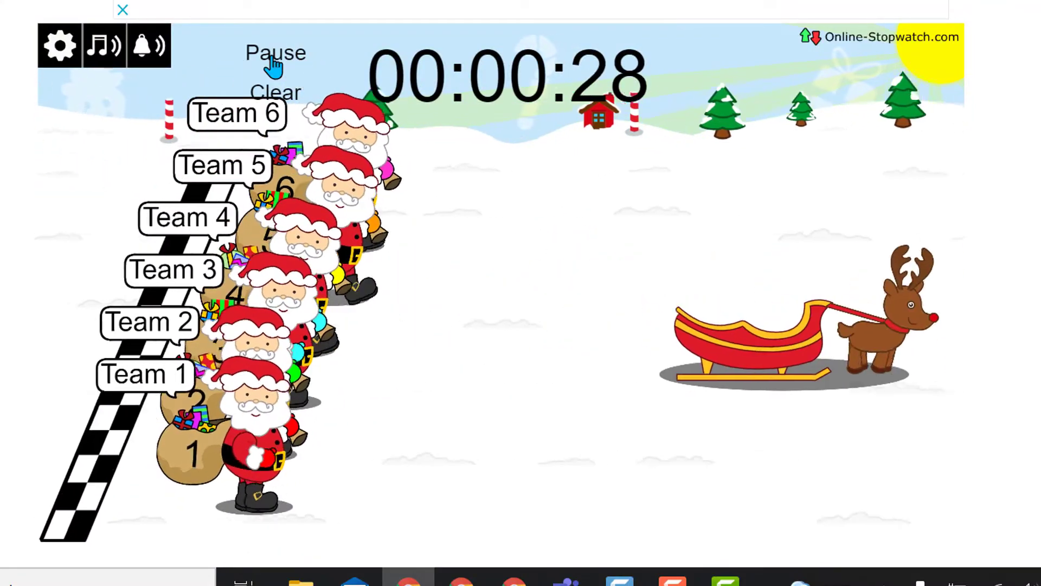
pyautogui.click(274, 59)
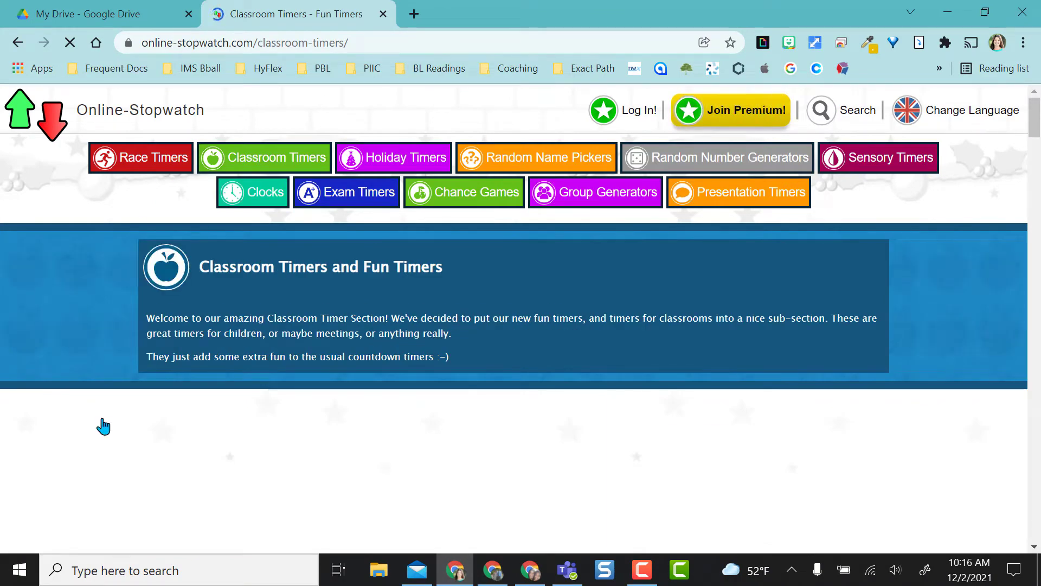
# Scroll through the Classroom Timers collection
pyautogui.scroll(-10, 103, 427)
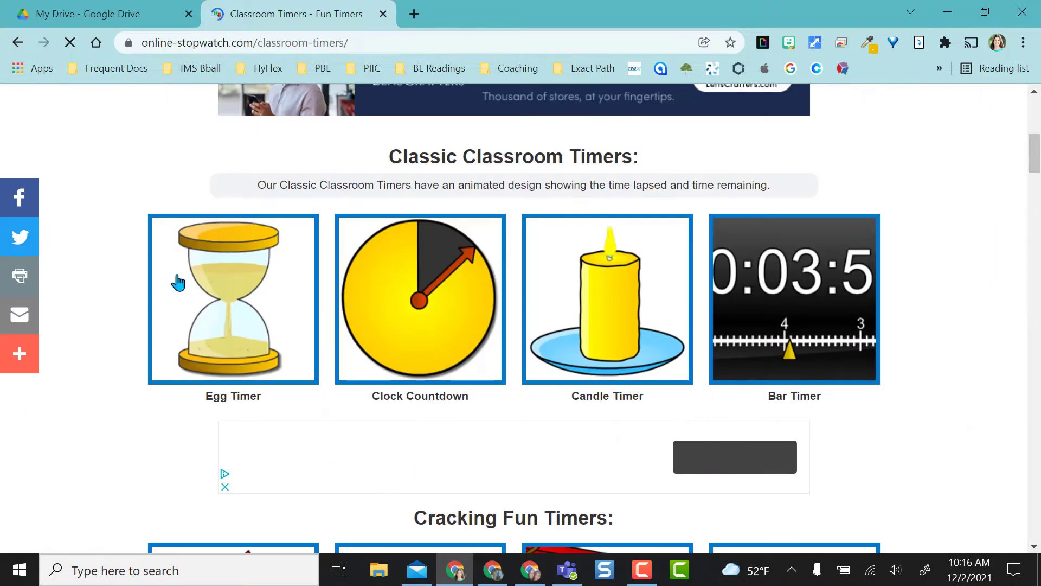
pyautogui.scroll(-5, 248, 474)
pyautogui.scroll(-20, 365, 472)
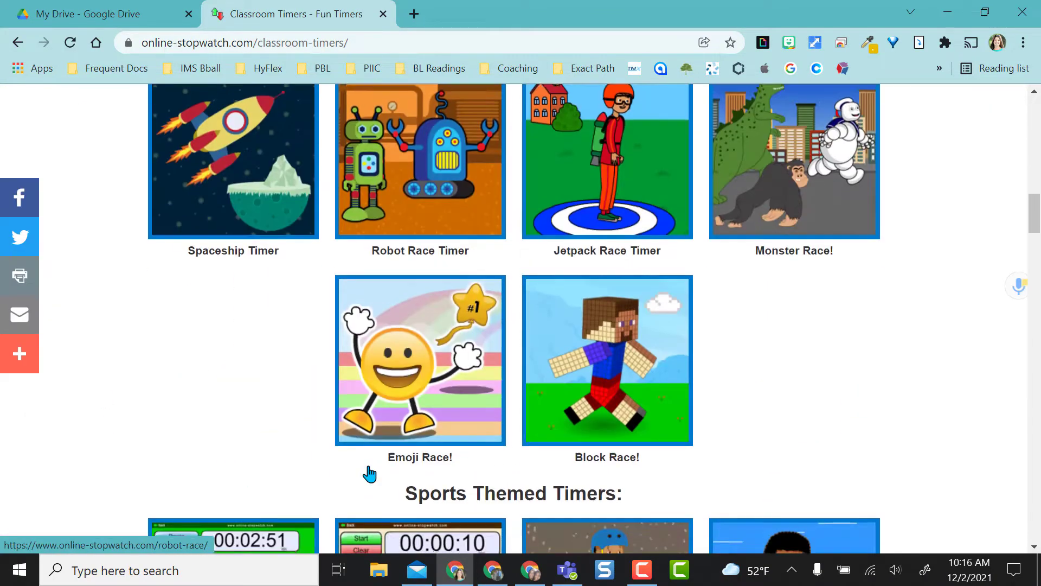
pyautogui.scroll(5, 369, 473)
# Go back to the Holiday Timers page, browse it, and return to the top
pyautogui.hotkey('alt', 'Left')
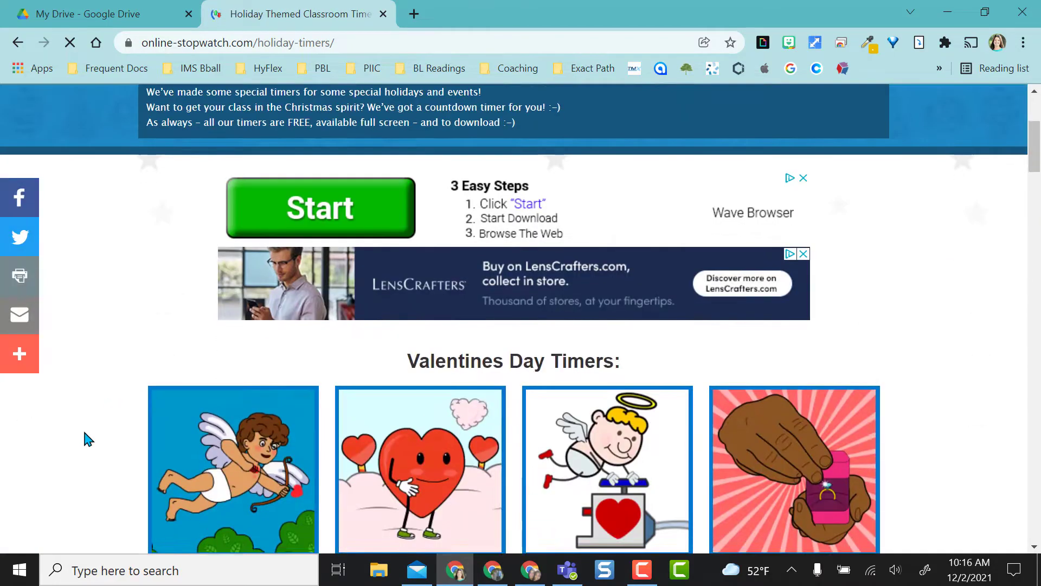
pyautogui.scroll(-7, 84, 438)
pyautogui.scroll(-15, 84, 438)
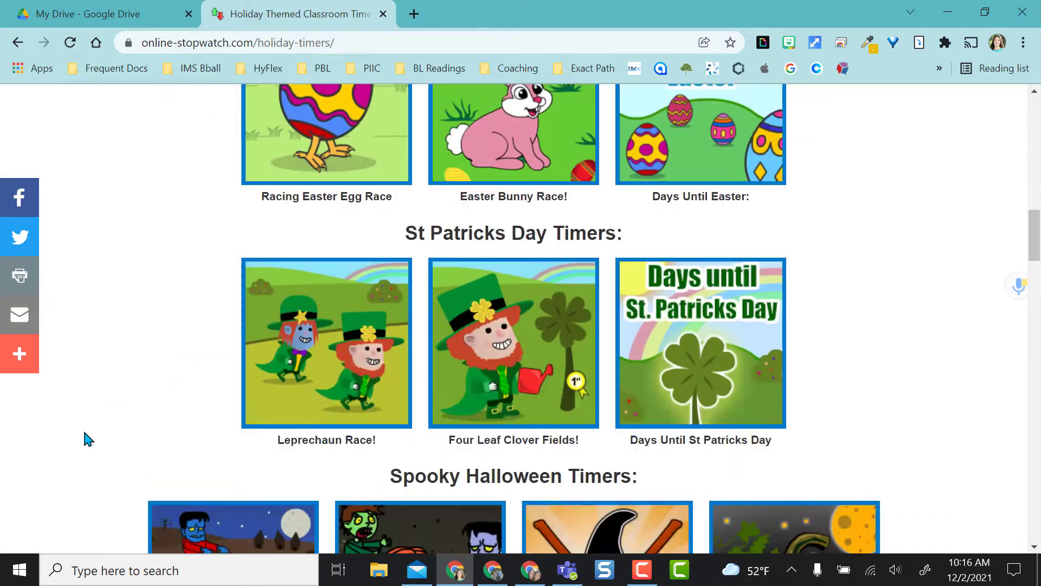
pyautogui.press('Home')
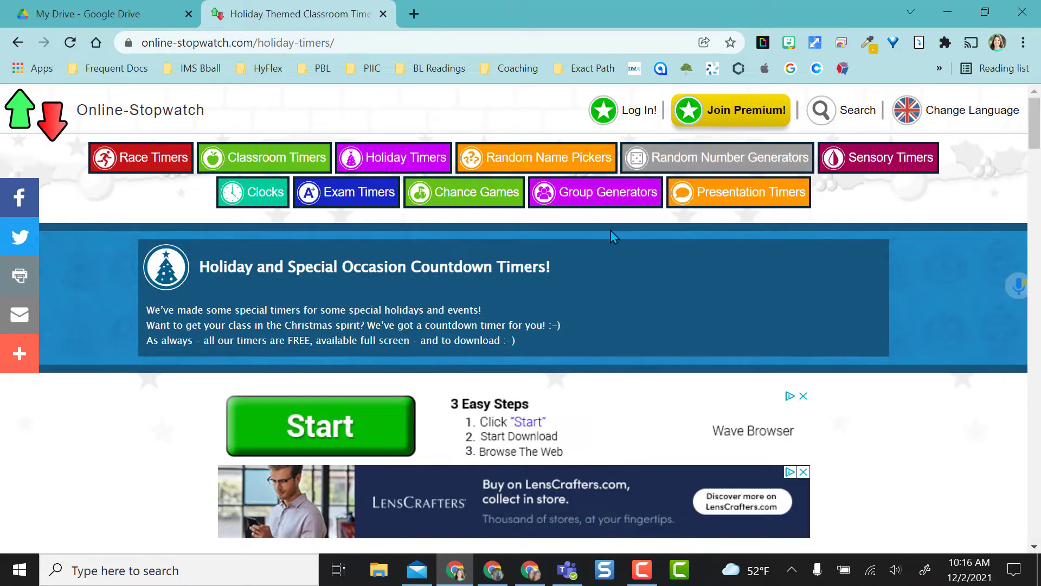
# From Random Name Pickers, launch the Magic Hat picker and scroll down to the hat
pyautogui.click(542, 162)
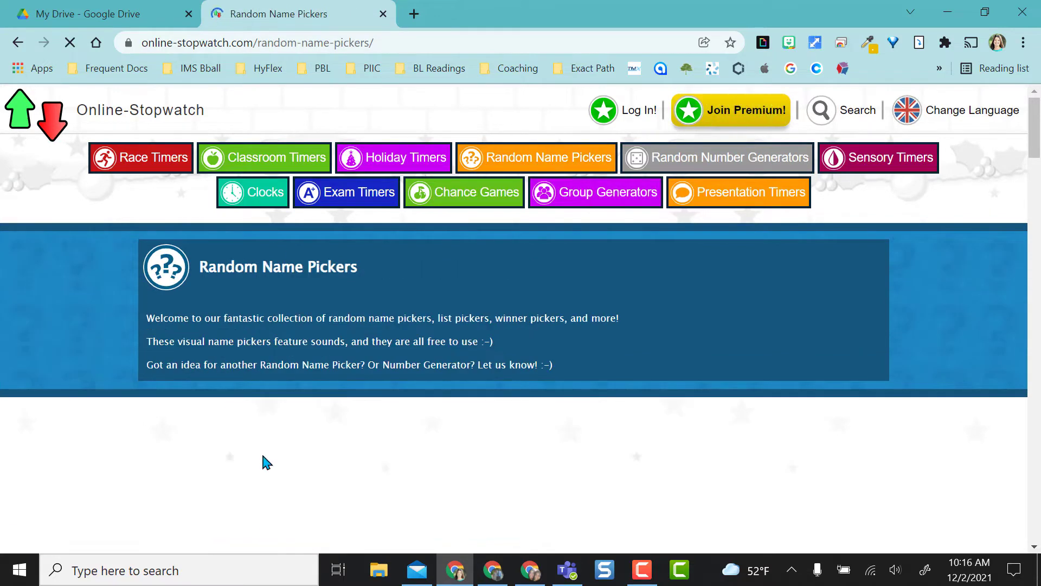
pyautogui.scroll(-10, 263, 457)
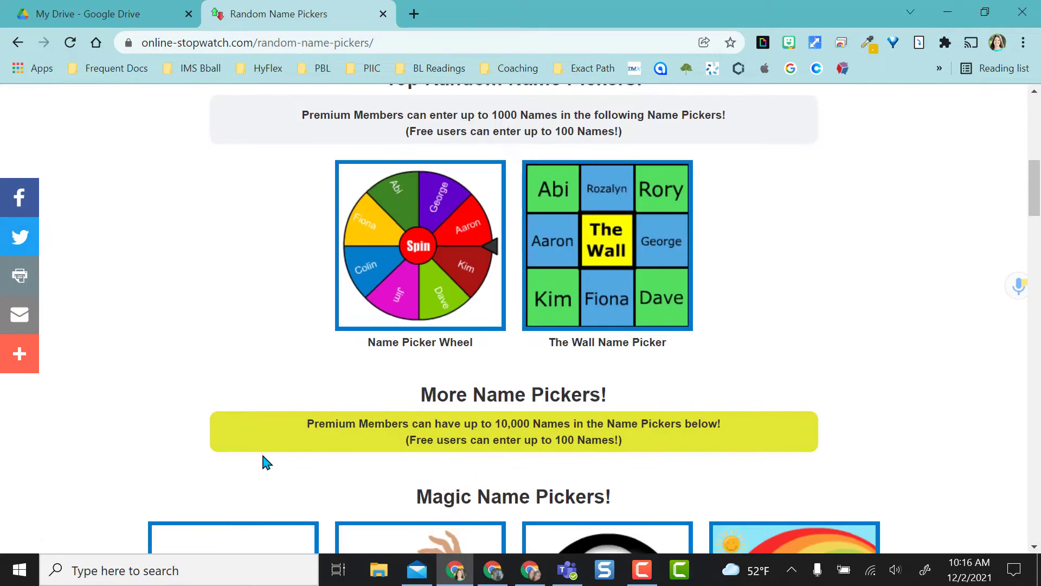
pyautogui.scroll(-5, 262, 456)
pyautogui.click(421, 360)
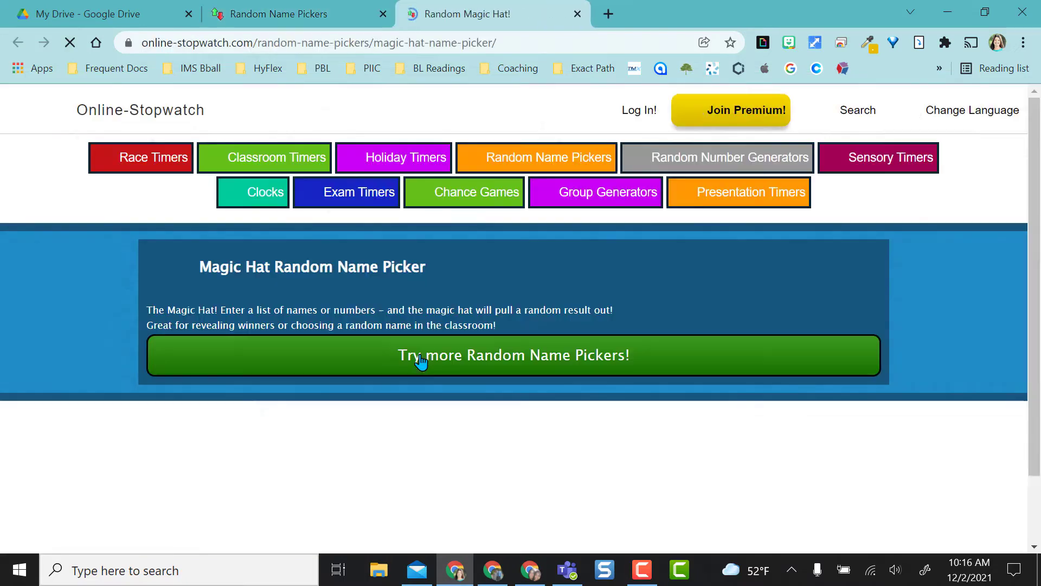
pyautogui.scroll(-3, 79, 440)
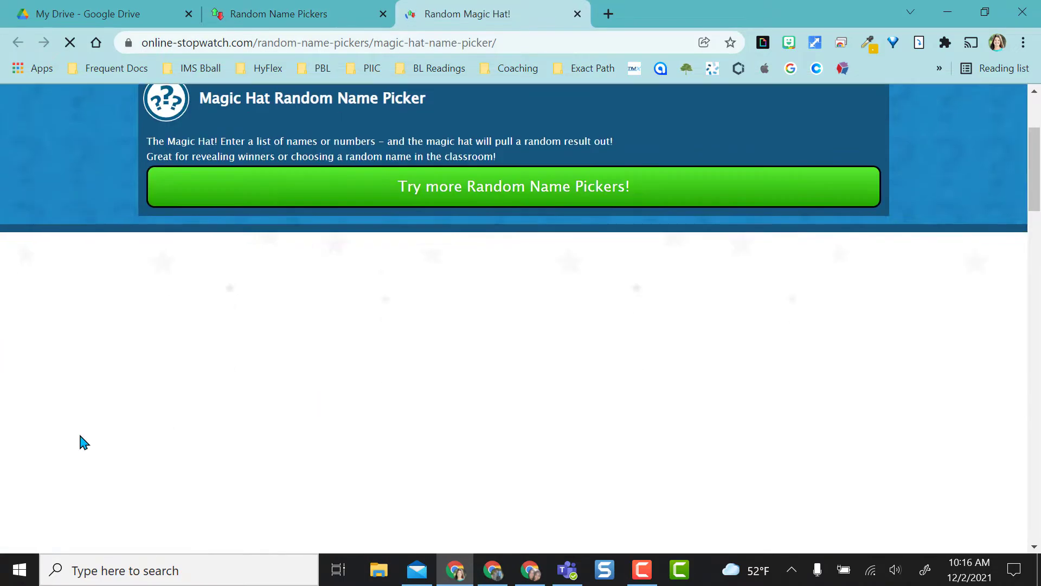
pyautogui.scroll(-5, 80, 436)
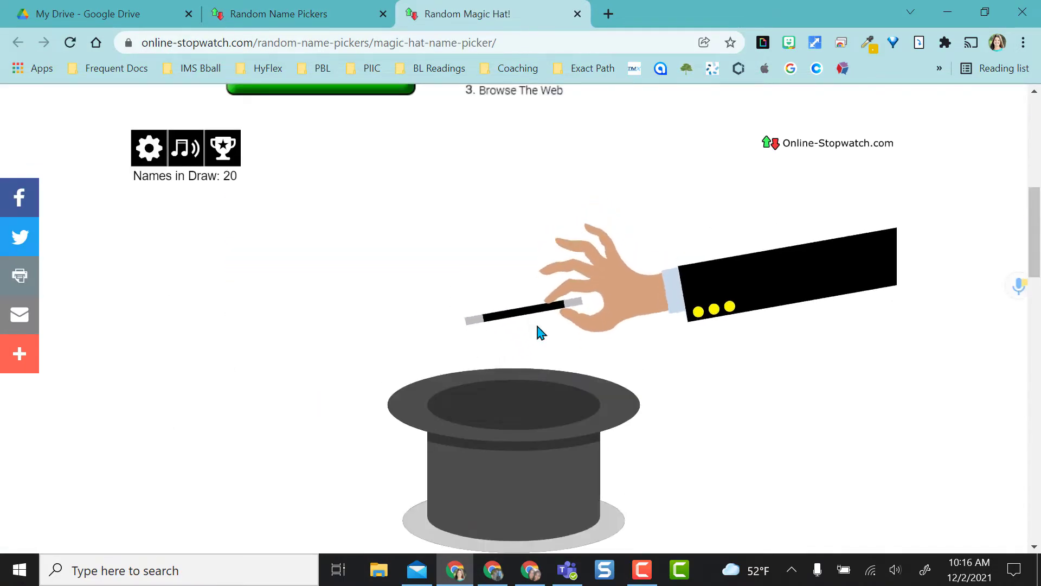
# In the Magic Hat settings, review the 20 names, the 1-to-10 number range and pictures
pyautogui.click(149, 147)
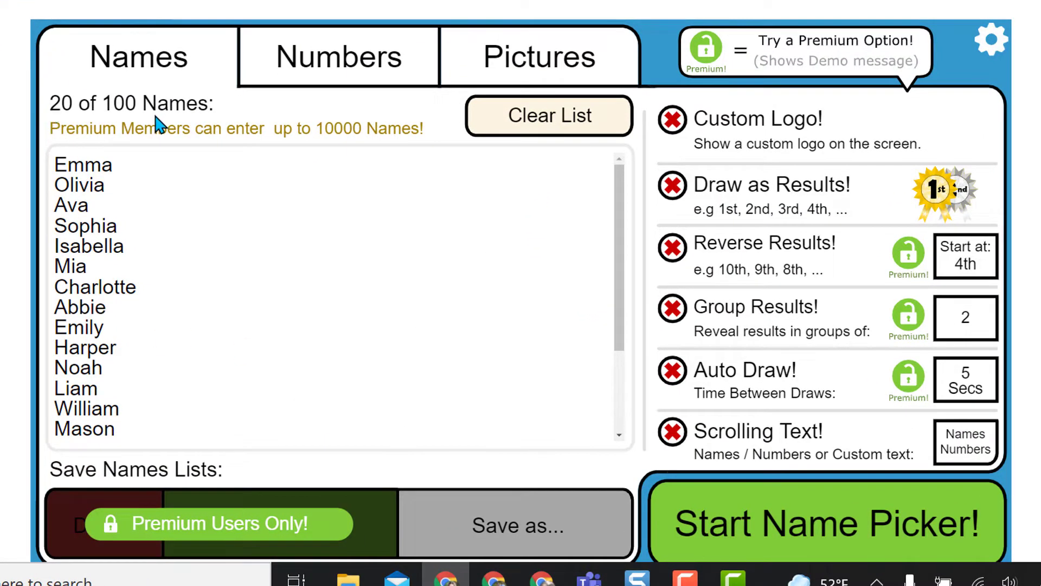
pyautogui.click(311, 68)
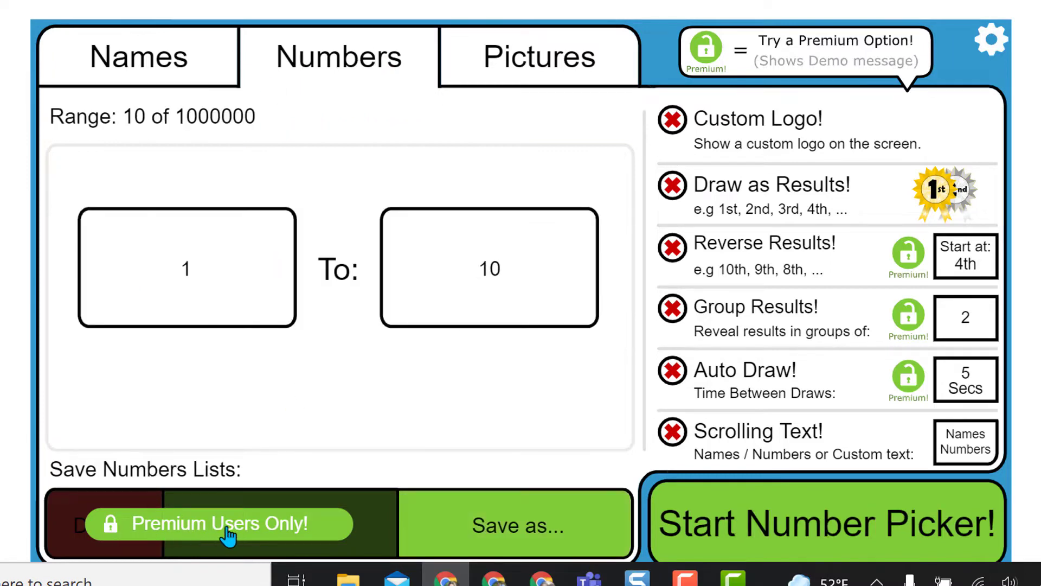
pyautogui.click(496, 90)
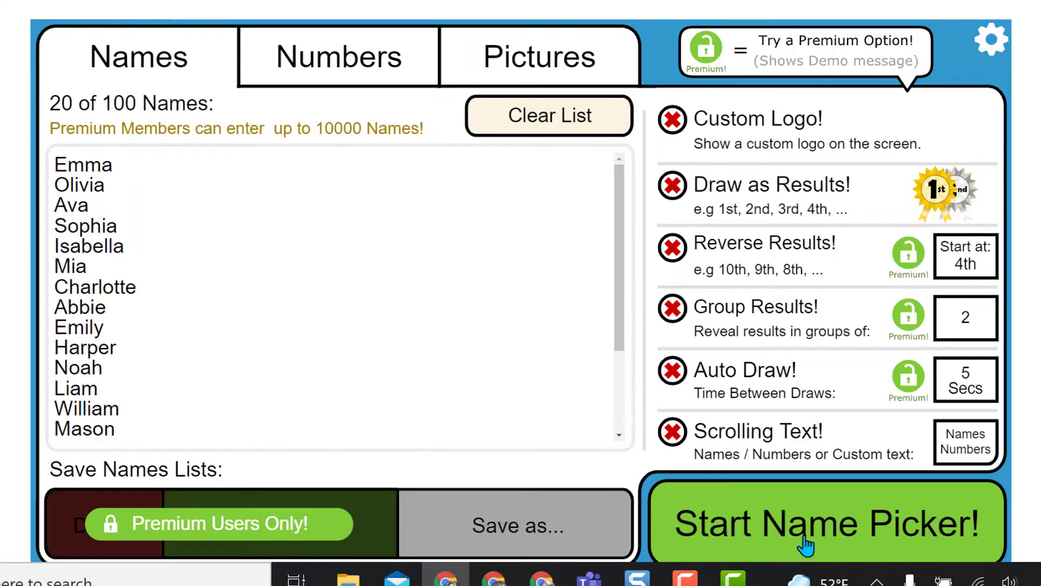
# Start the Magic Hat picker and draw a random name from the hat
pyautogui.click(804, 539)
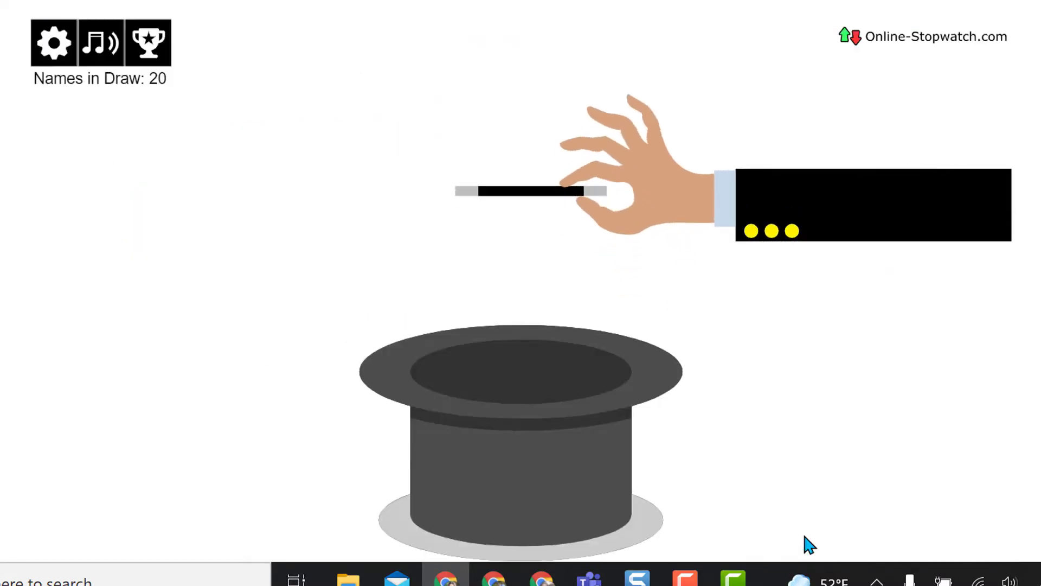
pyautogui.click(494, 413)
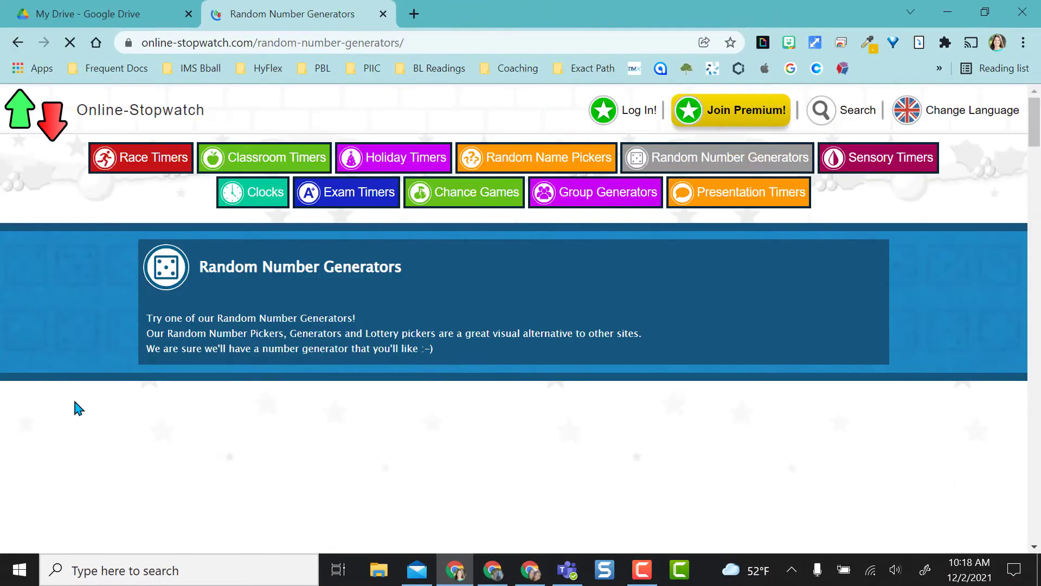
# Browse the Random Number Generators and dice, then open the Chance Games page
pyautogui.scroll(-1, 79, 434)
pyautogui.scroll(-15, 78, 434)
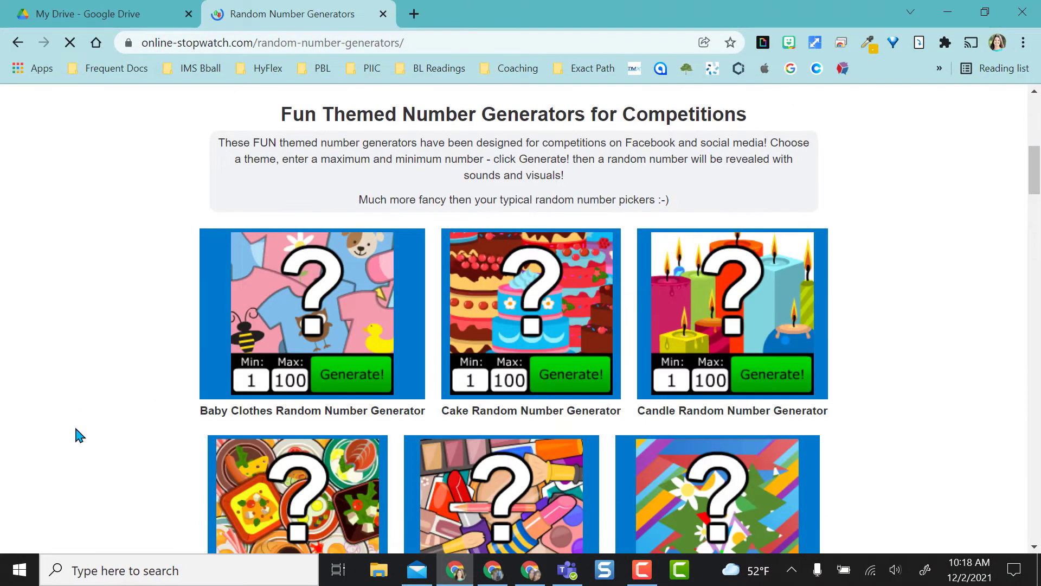
pyautogui.scroll(-12, 79, 434)
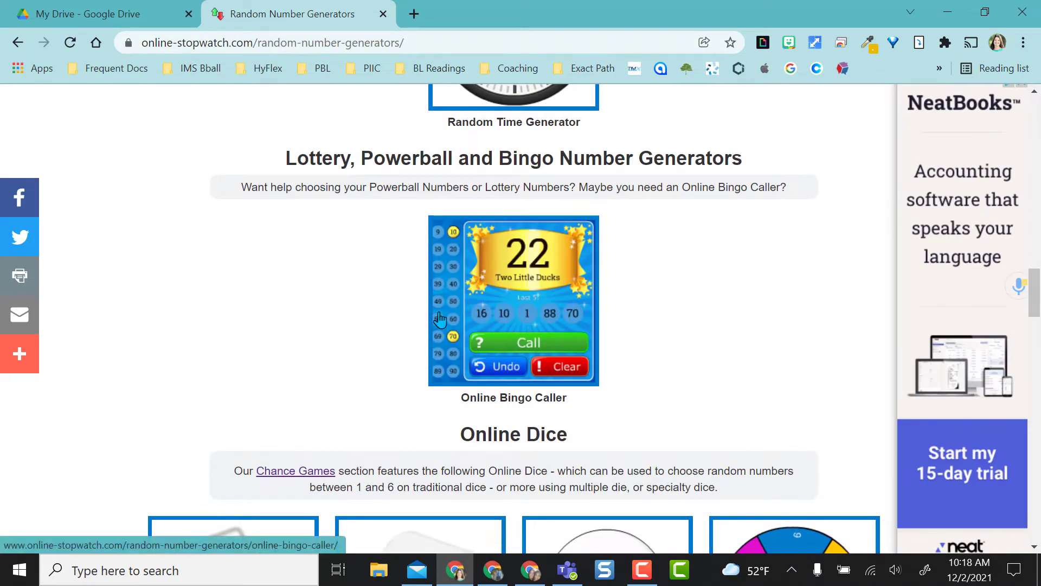
pyautogui.scroll(-5, 332, 309)
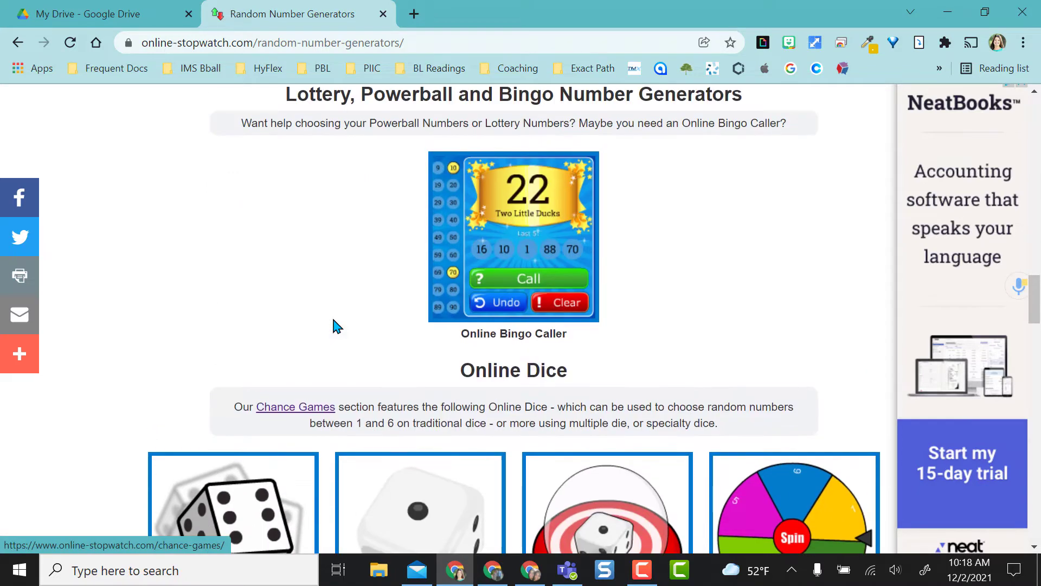
pyautogui.scroll(-2, 335, 325)
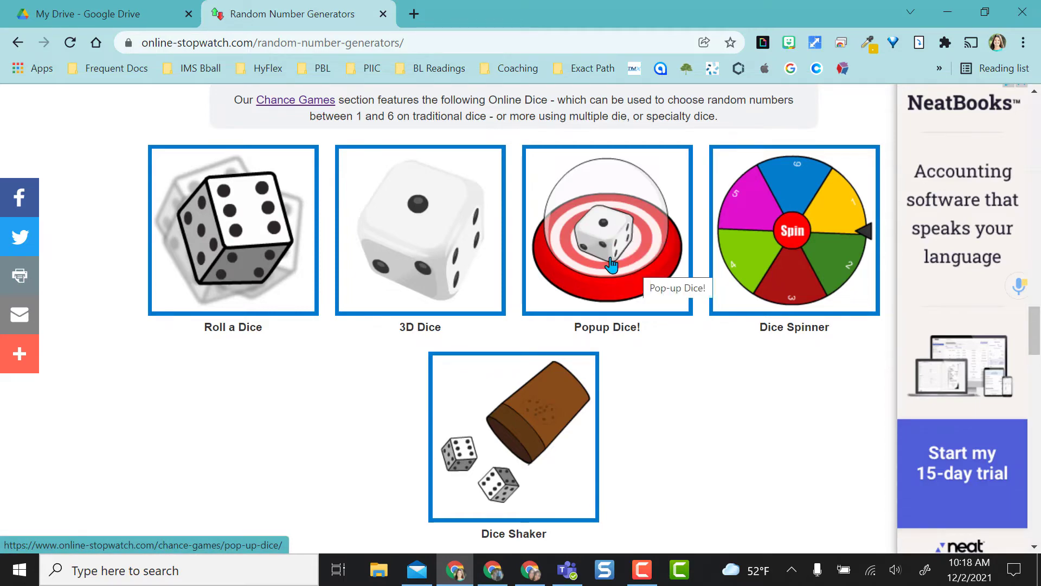
pyautogui.scroll(-13, 687, 417)
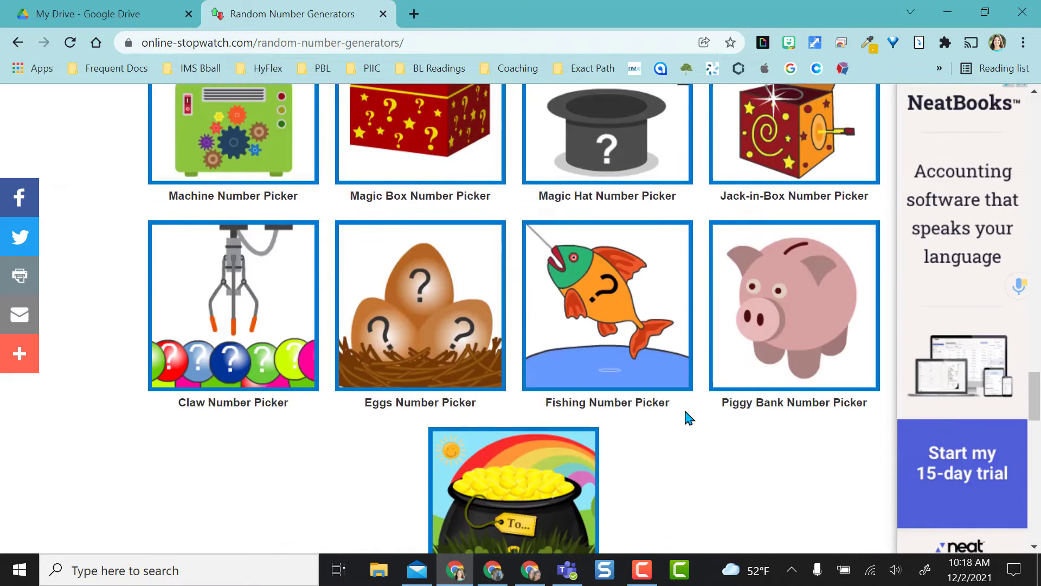
pyautogui.scroll(-8, 685, 412)
pyautogui.click(455, 200)
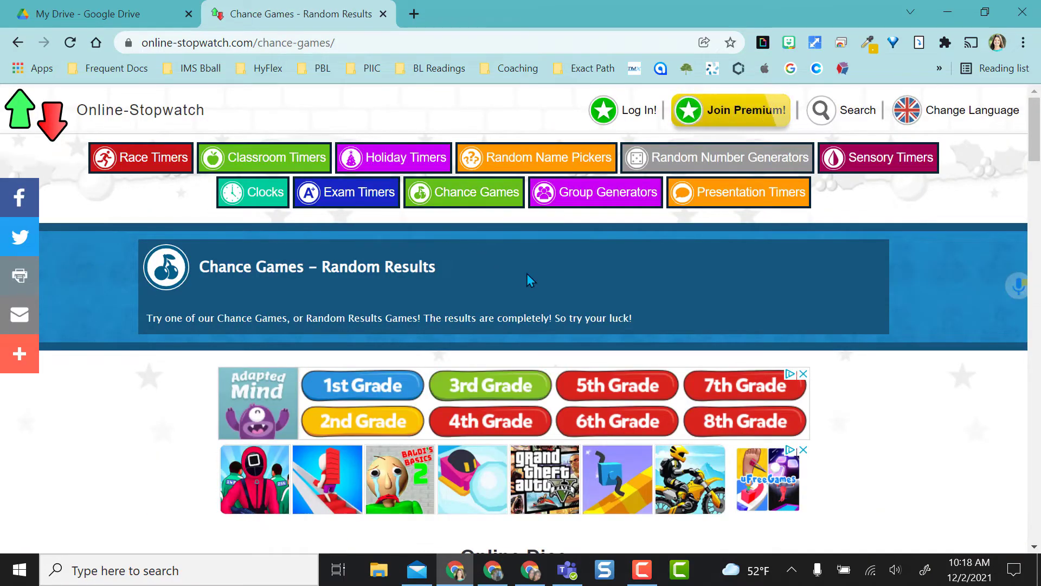
# Open the find-the-ball Cup Game from the Chance Games list
pyautogui.scroll(-10, 198, 410)
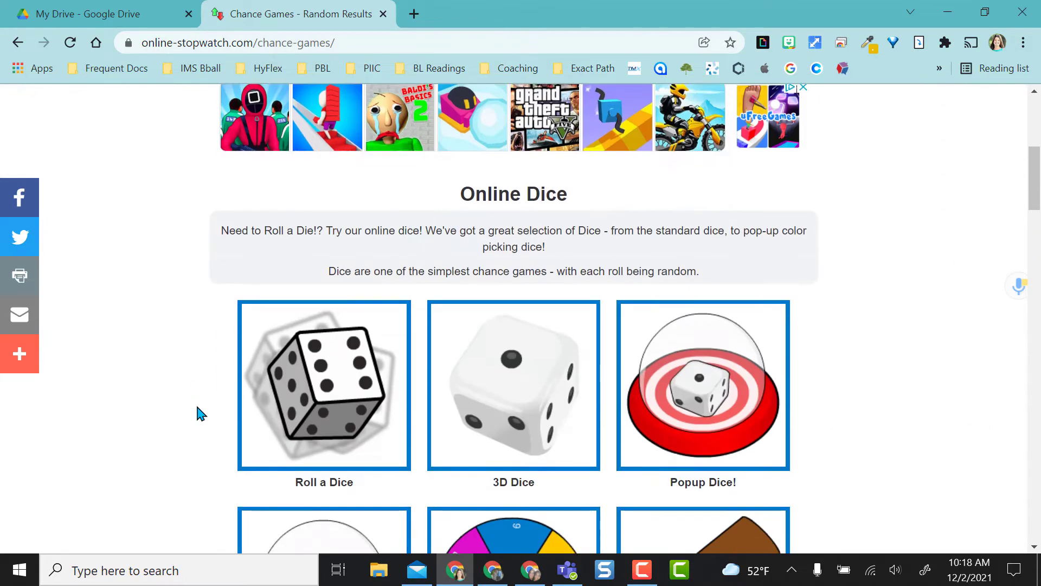
pyautogui.scroll(-14, 198, 413)
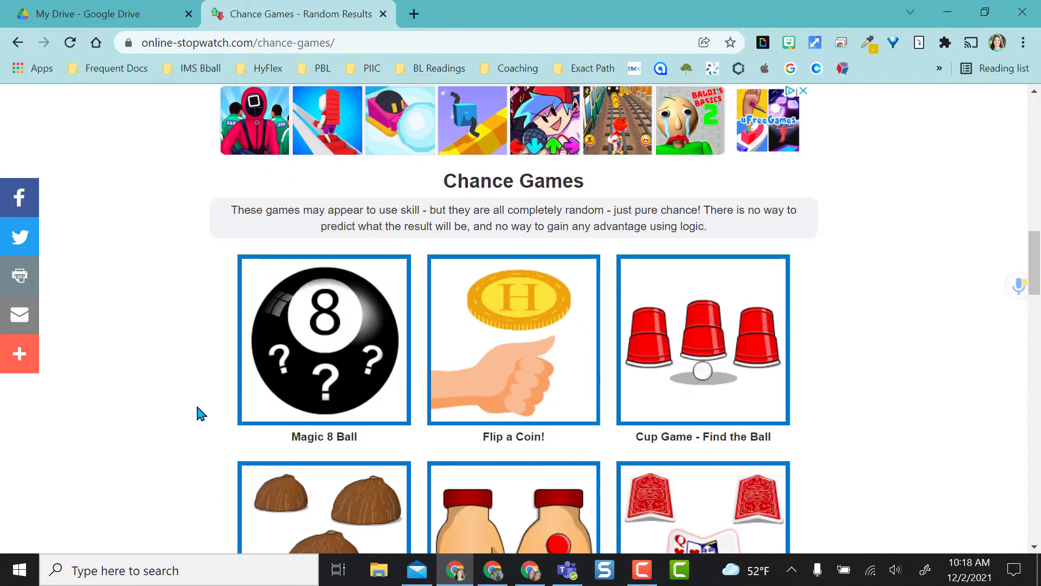
pyautogui.click(693, 191)
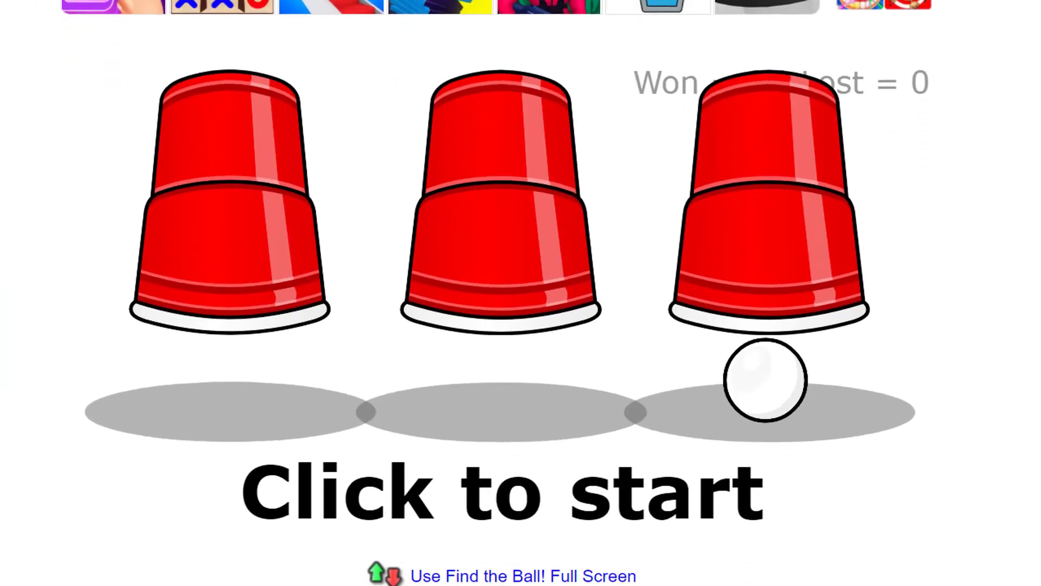
pyautogui.scroll(-1, 497, 293)
# Shuffle the cups and pick the left cup, correctly finding the ball
pyautogui.click(42, 488)
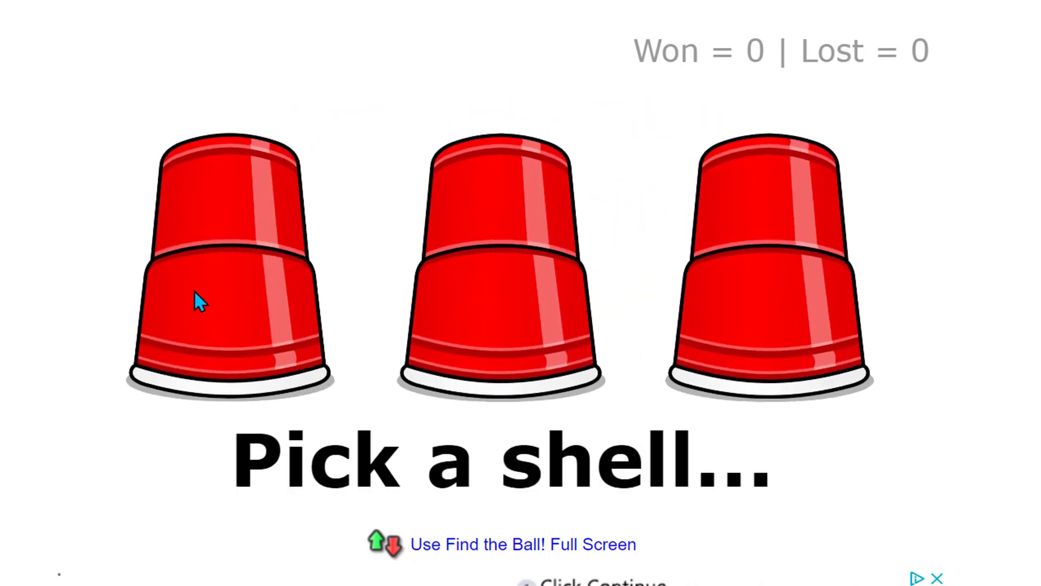
pyautogui.click(209, 292)
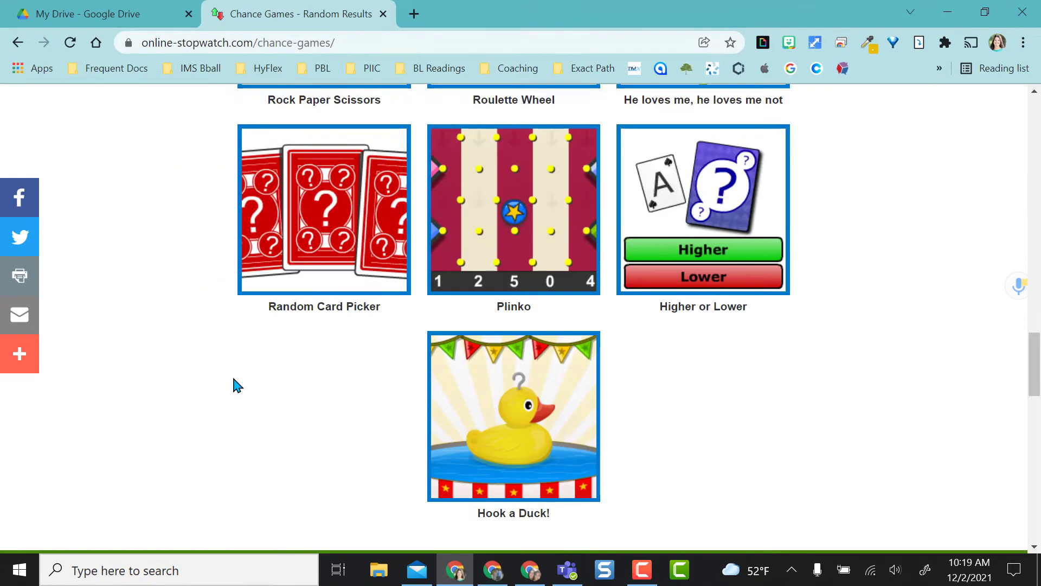
pyautogui.scroll(-2, 234, 384)
pyautogui.scroll(2, 235, 384)
pyautogui.scroll(20, 235, 384)
# Open the Video Timers page from the site footer
pyautogui.scroll(-1, 458, 379)
pyautogui.scroll(-20, 459, 380)
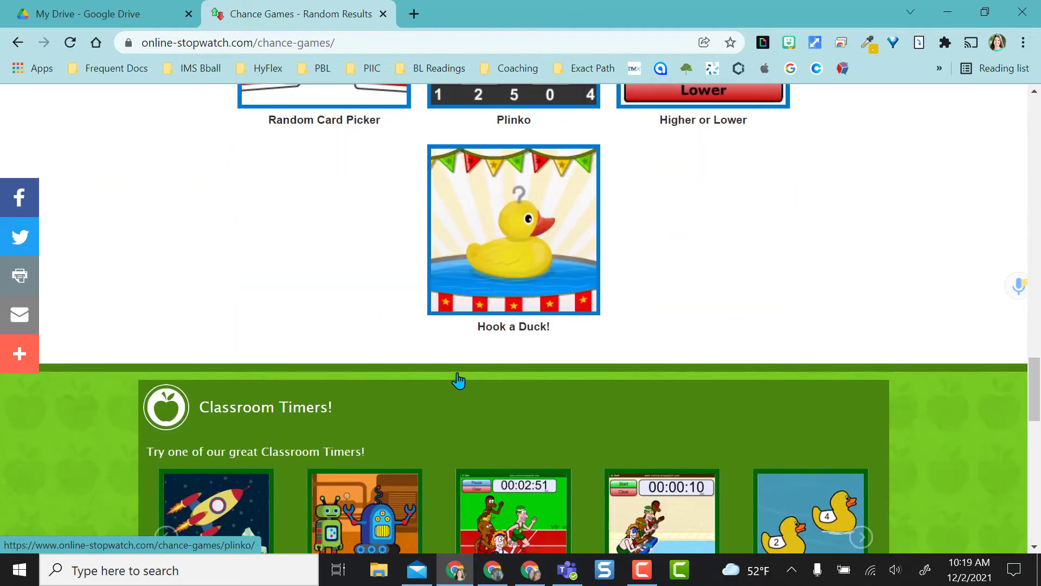
pyautogui.scroll(-10, 458, 380)
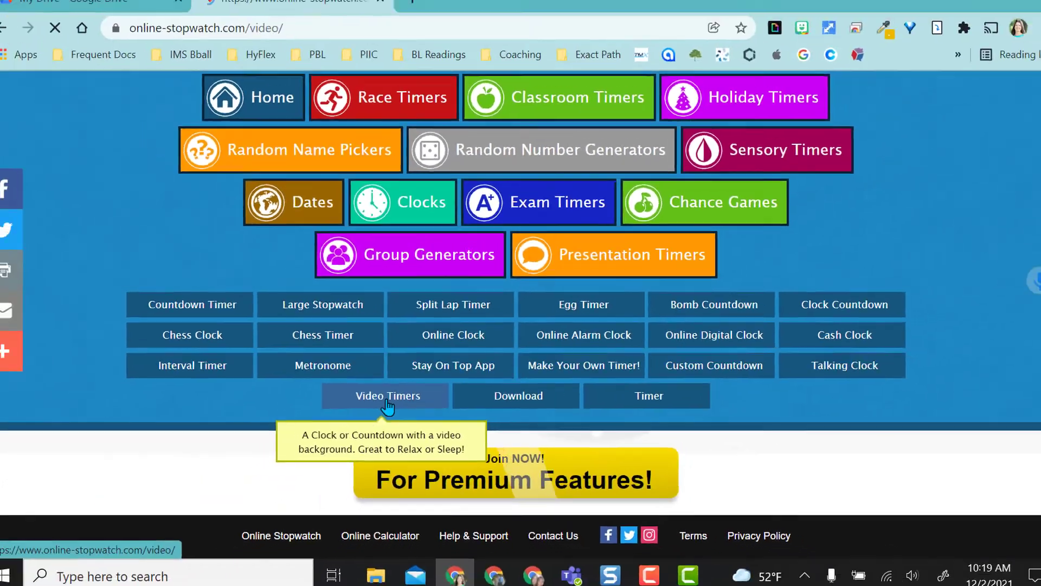
pyautogui.click(314, 374)
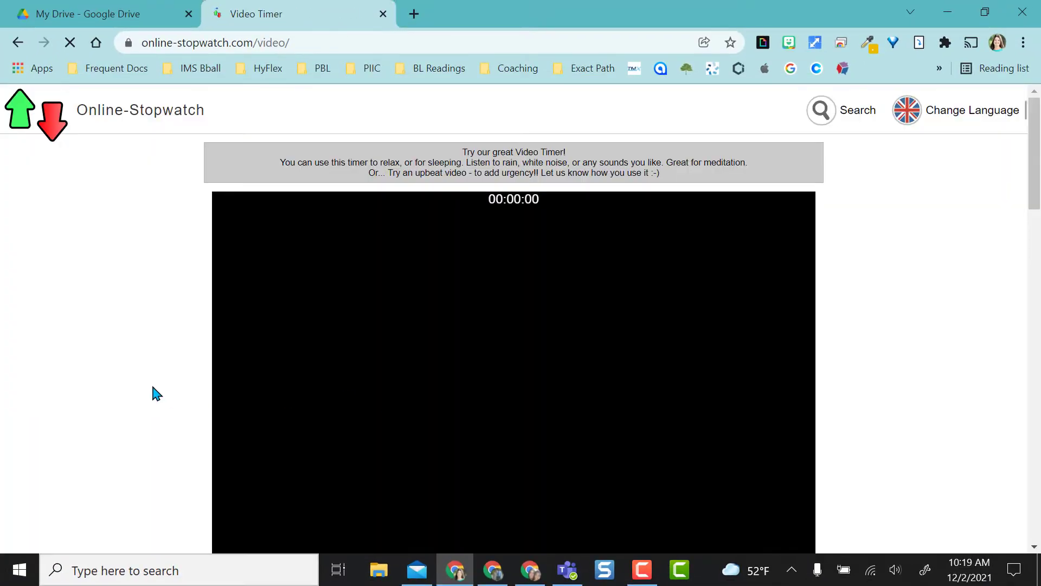
# Select the YouTube song's web address and return to the Video Timer tab
pyautogui.scroll(-2, 127, 414)
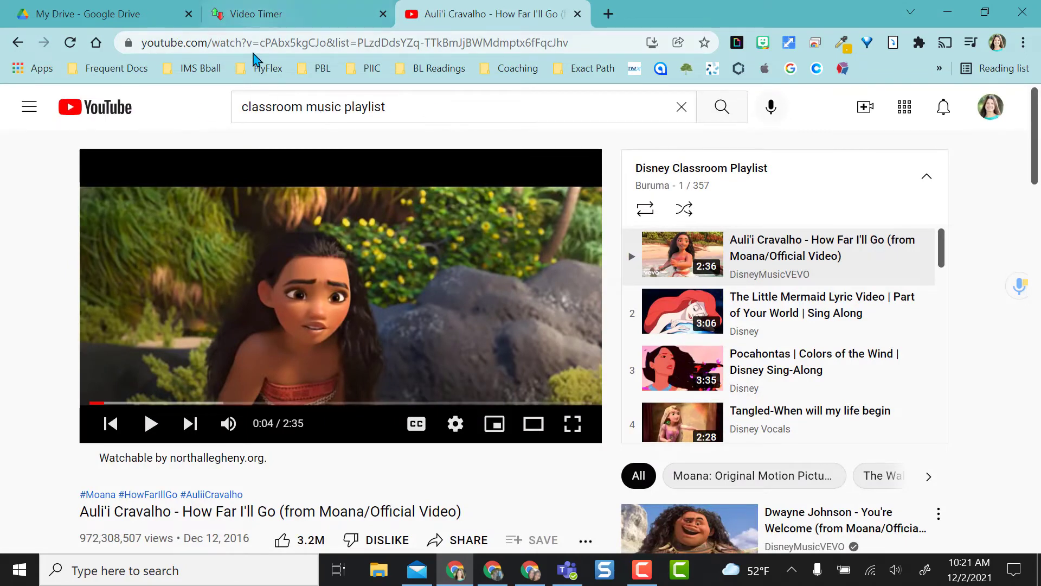
pyautogui.click(251, 42)
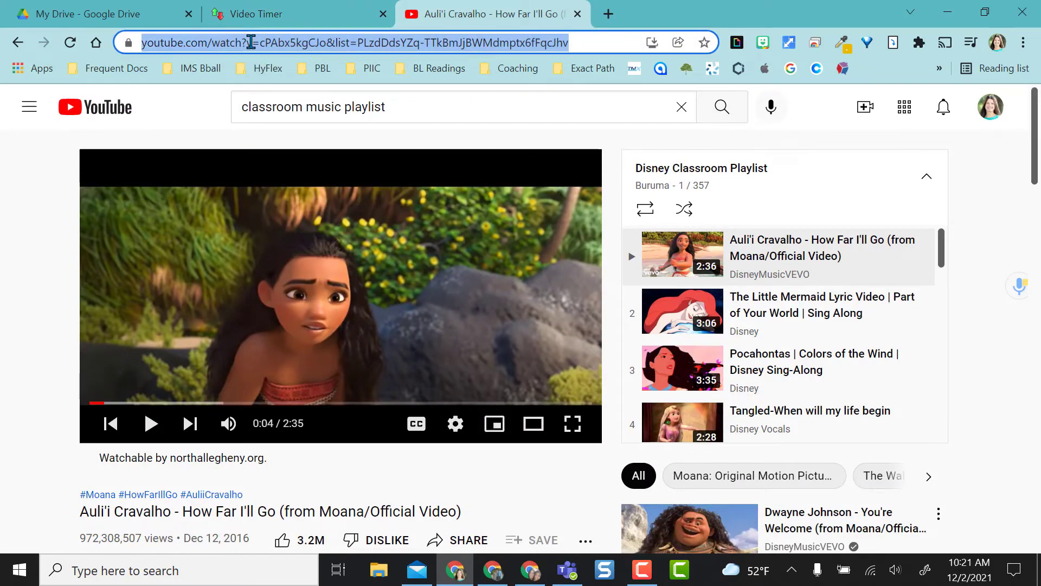
pyautogui.click(249, 16)
# Replace the jellyfish clip's YouTube video with the pasted Moana song link in the video timer settings
pyautogui.scroll(1, 506, 430)
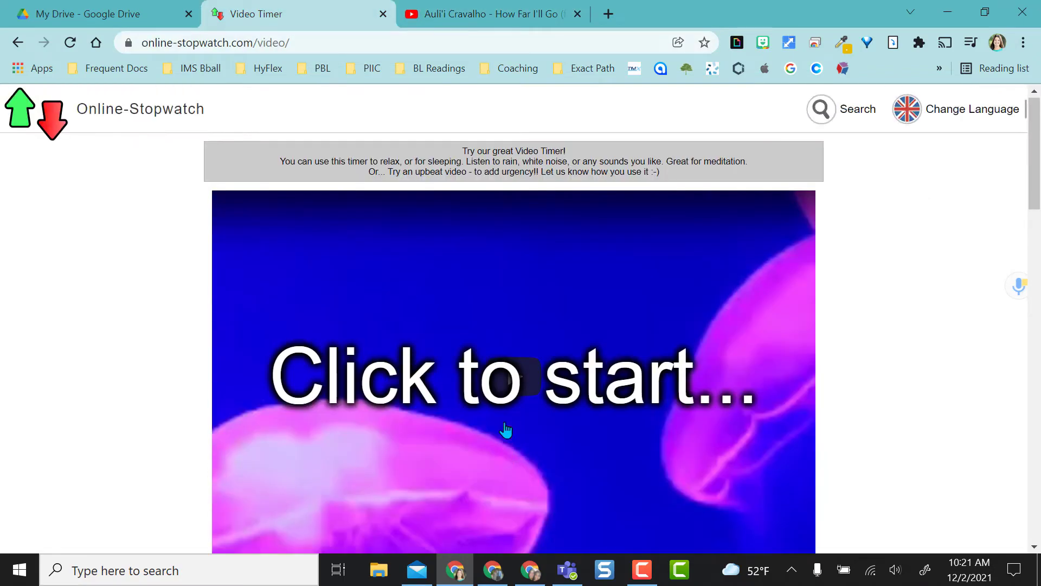
pyautogui.scroll(-1, 506, 430)
pyautogui.click(506, 430)
pyautogui.click(223, 482)
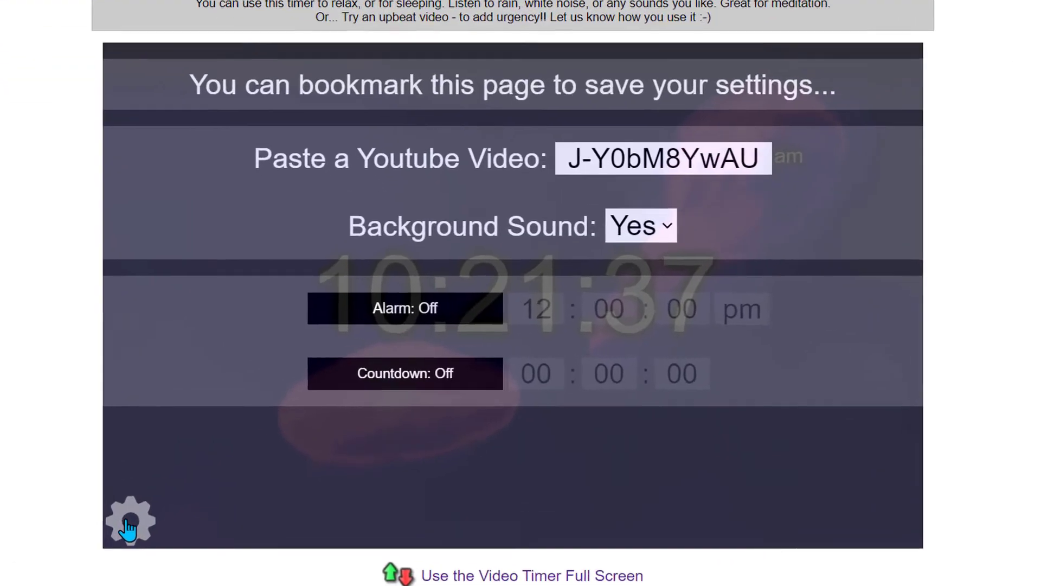
pyautogui.moveTo(551, 204); pyautogui.dragTo(744, 208)
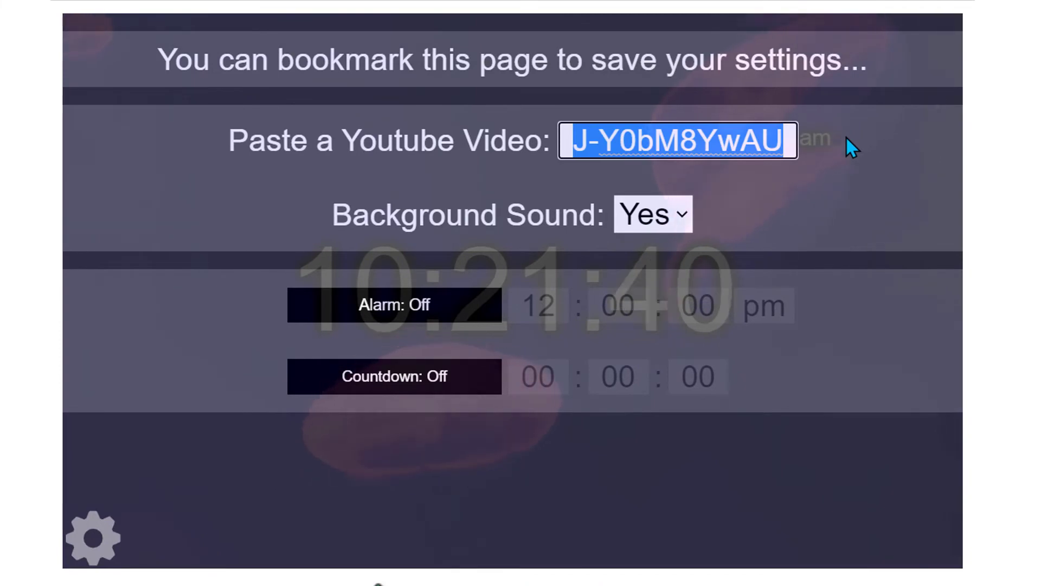
pyautogui.write('Mdmptx6fFqcJhv')
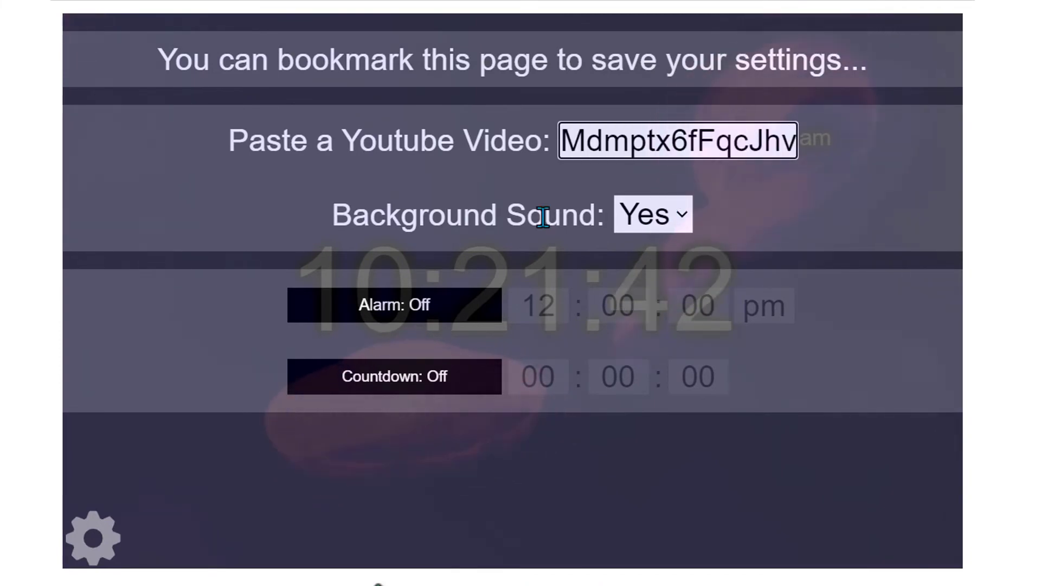
# Turn the countdown on at 25 minutes and start it over the Moana video
pyautogui.click(391, 386)
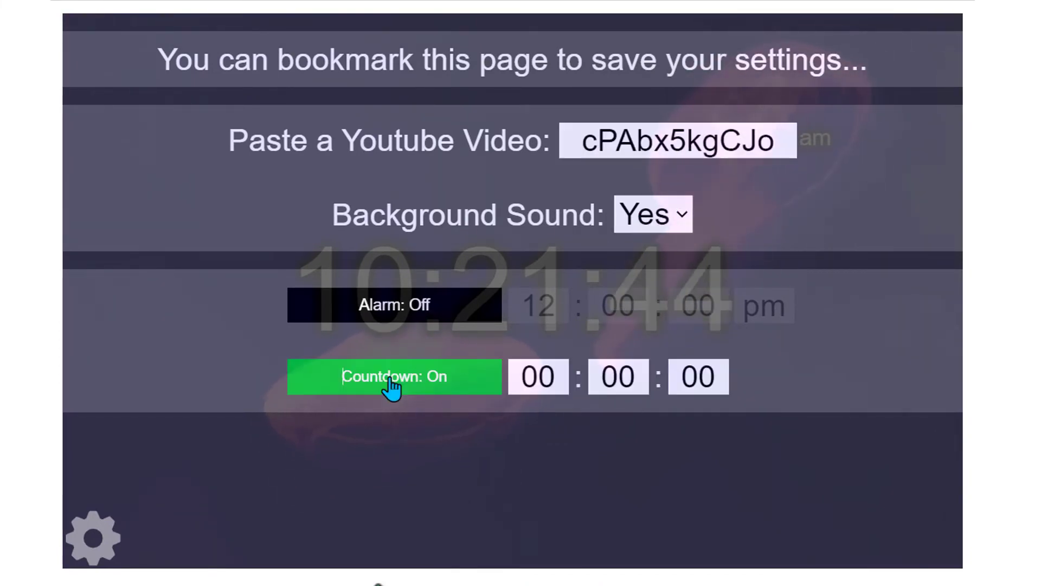
pyautogui.click(624, 375)
pyautogui.write('25')
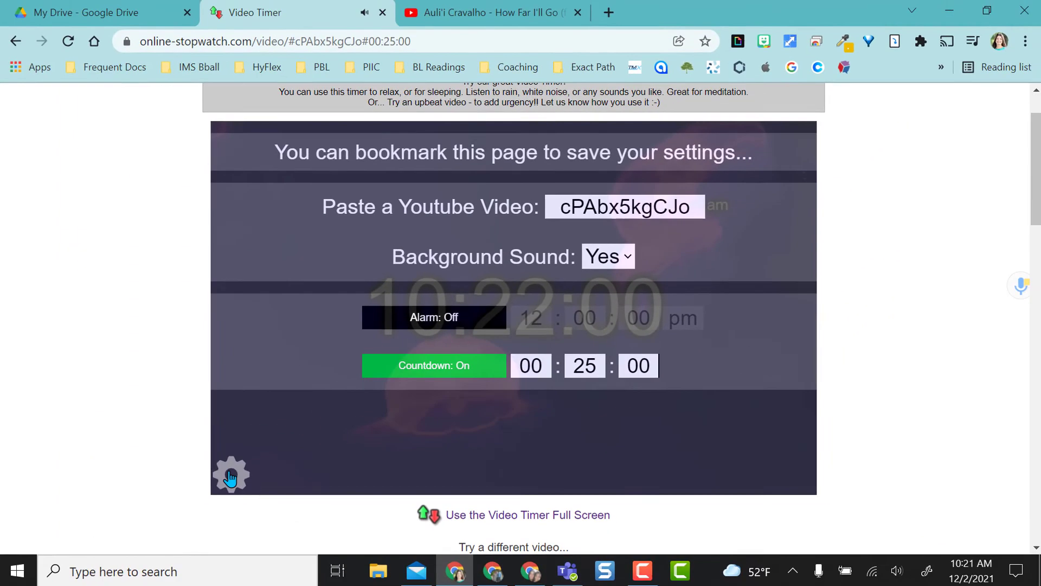
pyautogui.click(92, 537)
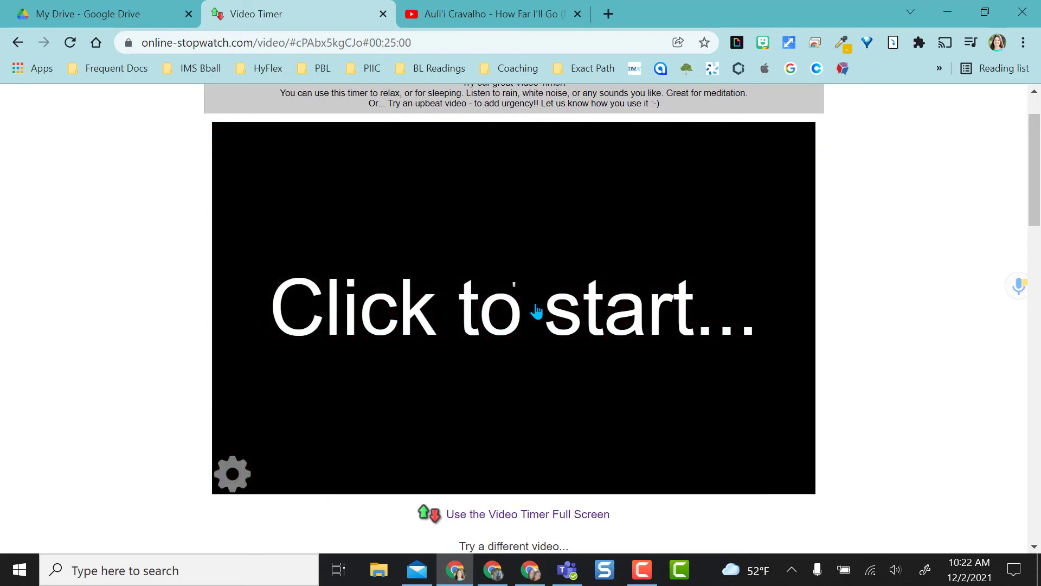
pyautogui.click(537, 311)
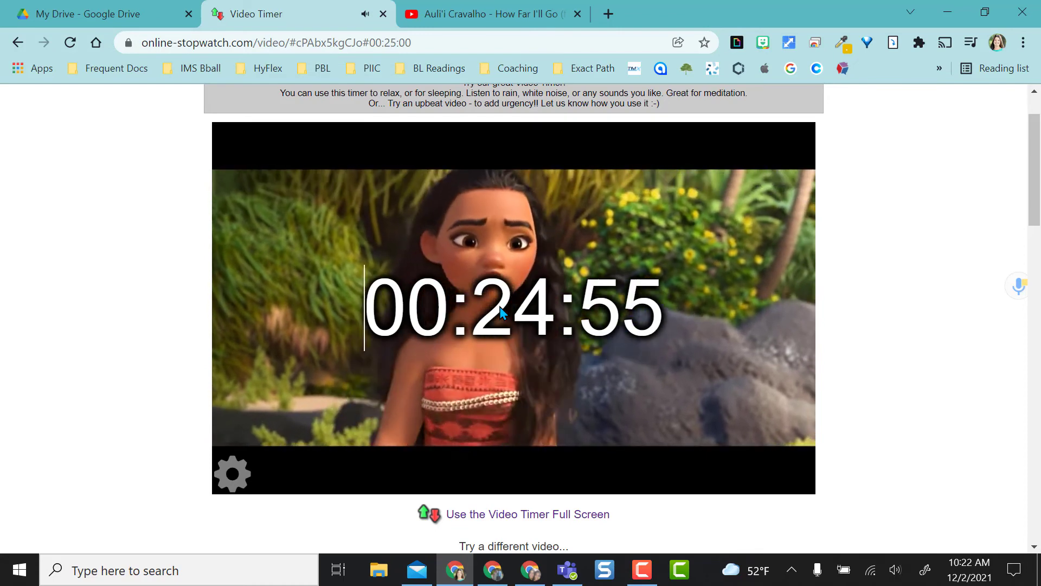
# Go back with Alt+Left to the online-stopwatch.com home page and its timer category menu
pyautogui.hotkey('alt', 'Left')
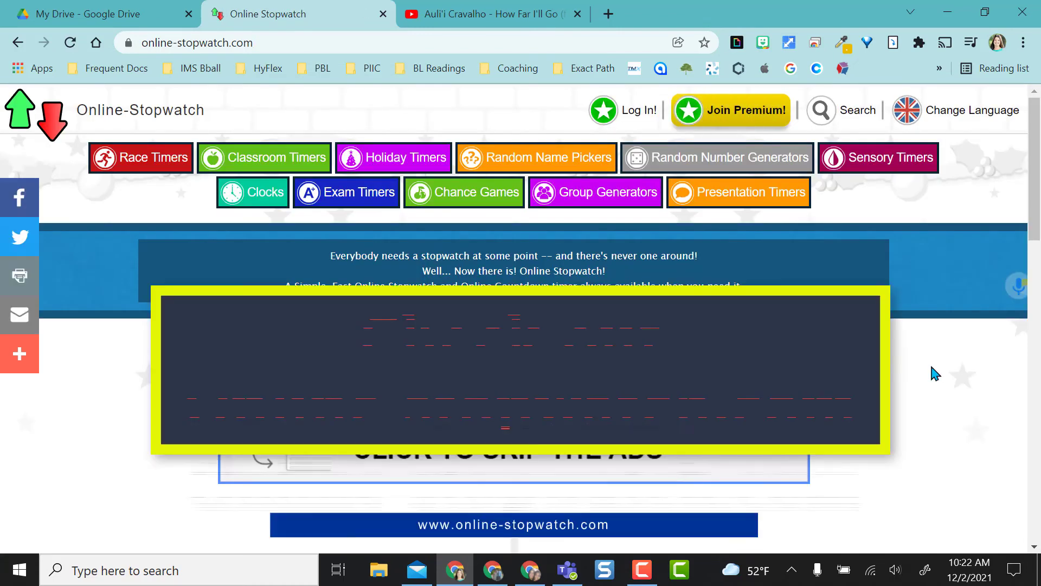